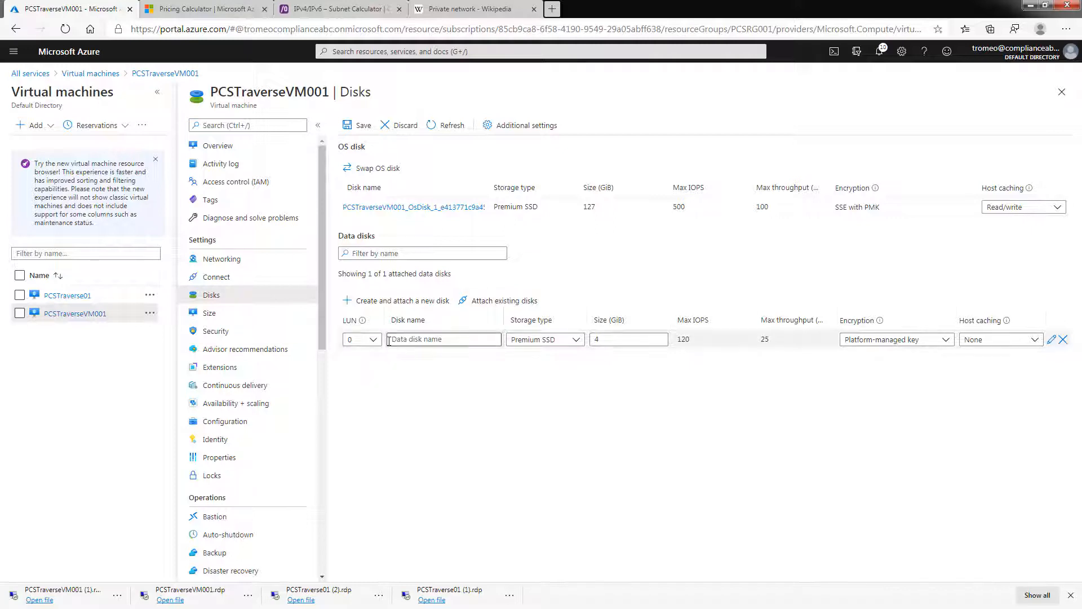
Step: Name the new data disk on LUN 0 pcstraversevm001disk1, set its size to 20 GiB, and save the disk configuration
click(375, 340)
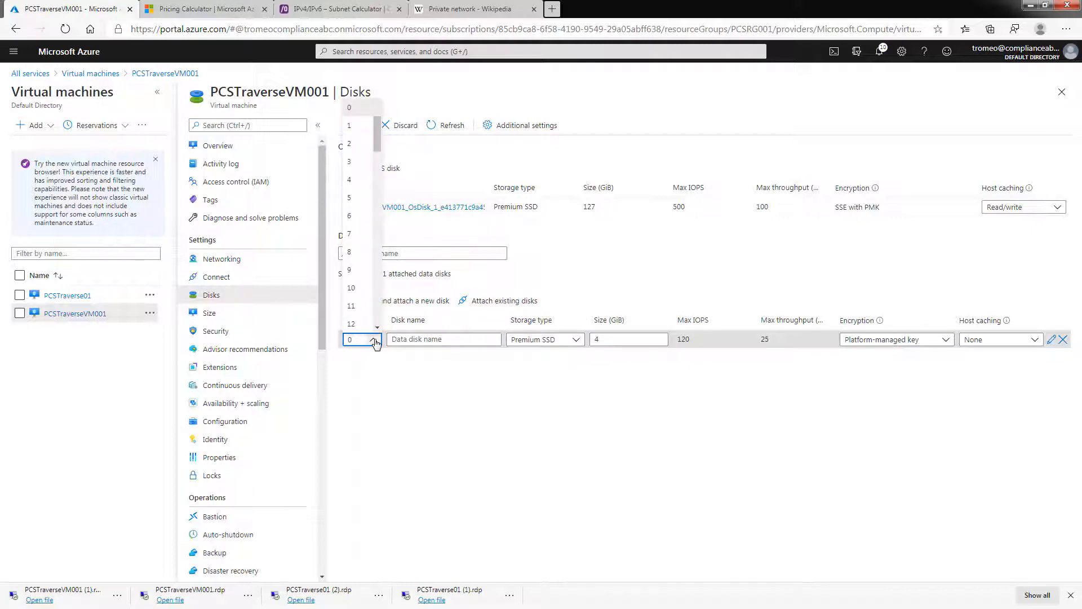
click(444, 340)
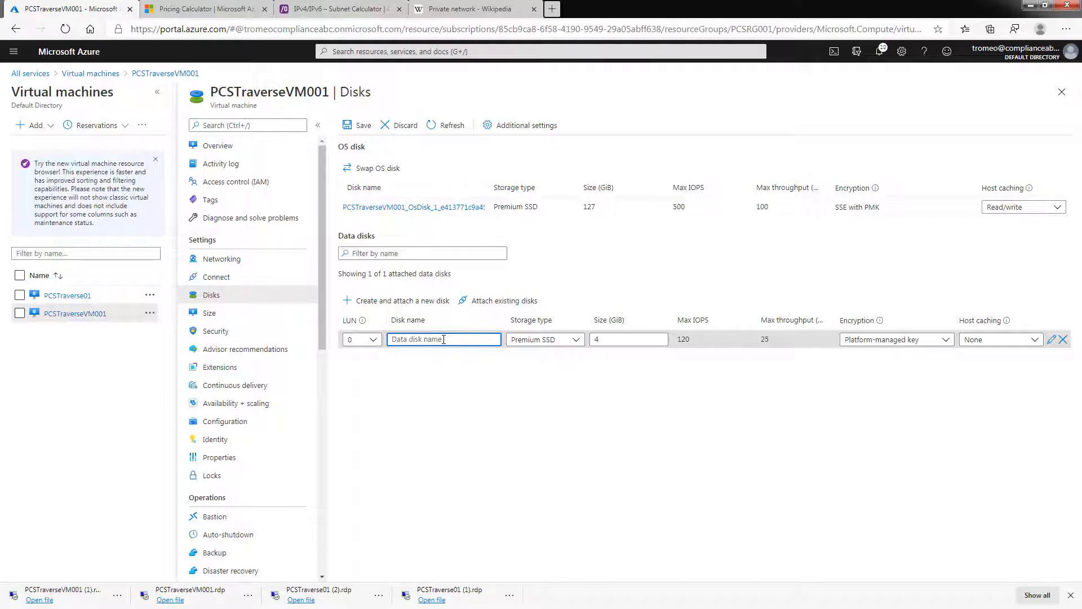
text(pcstraversevm001disk1)
click(582, 341)
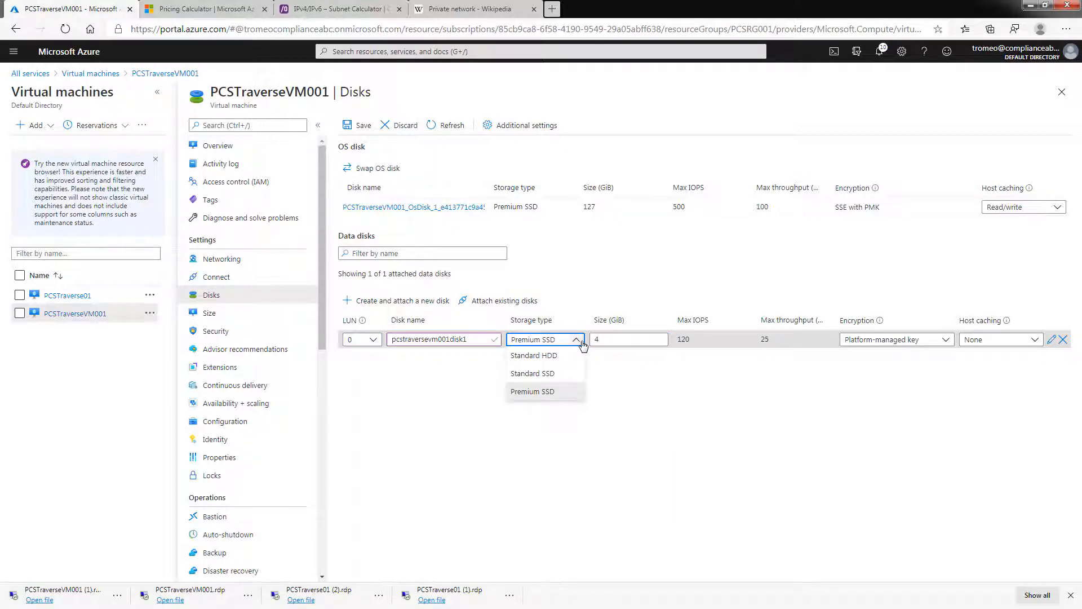
click(595, 339)
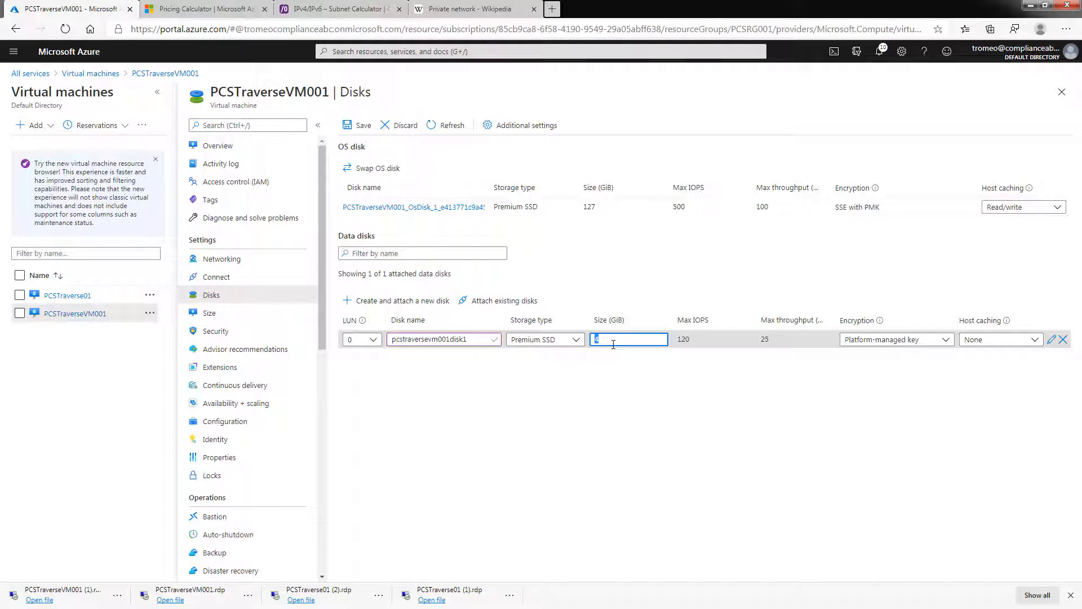
text(20)
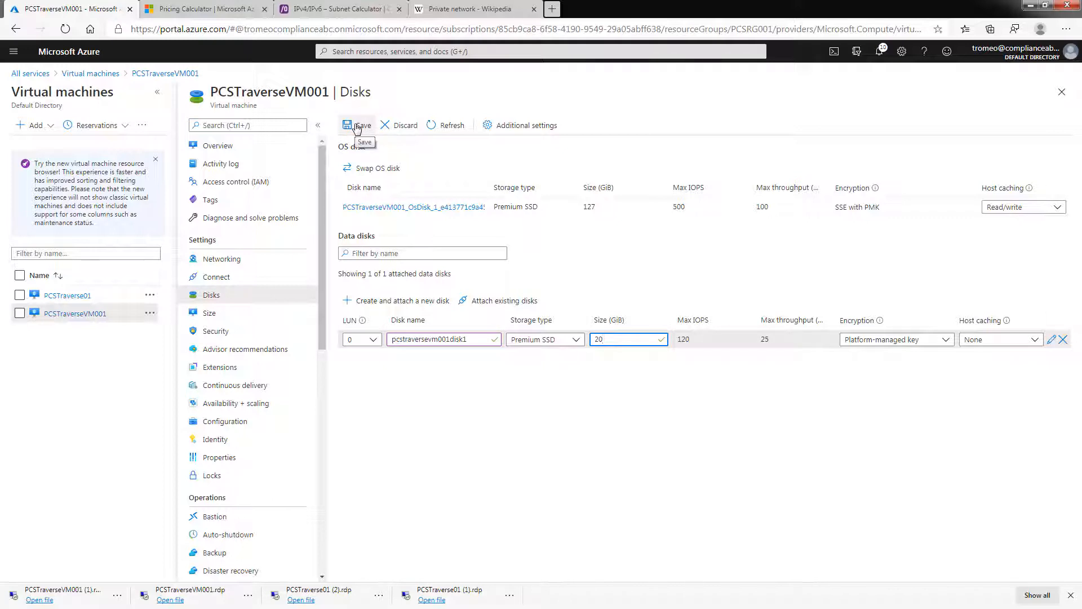
click(357, 126)
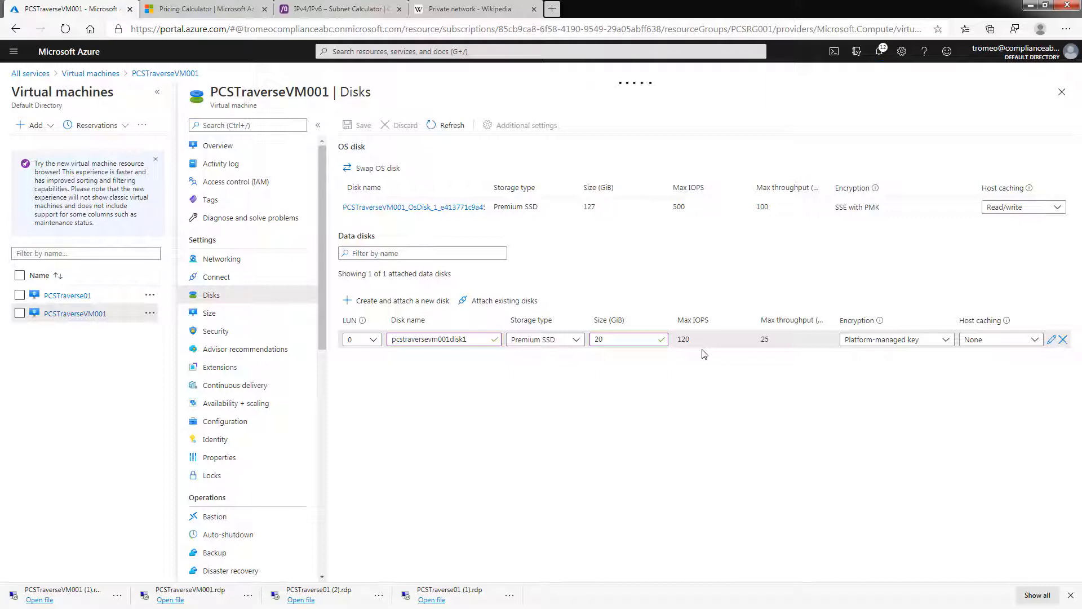
click(352, 305)
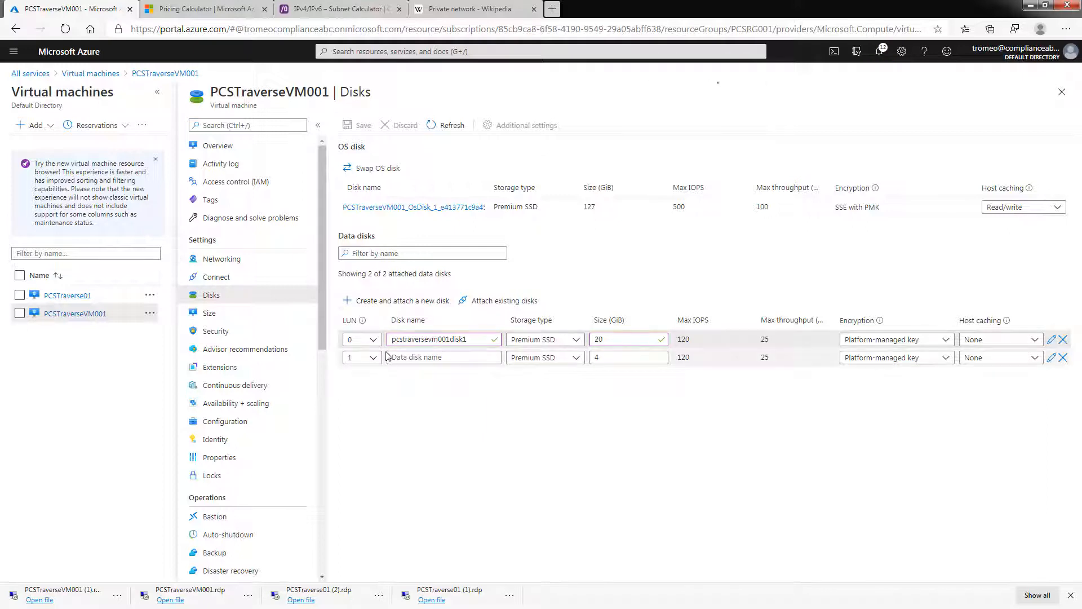
click(455, 357)
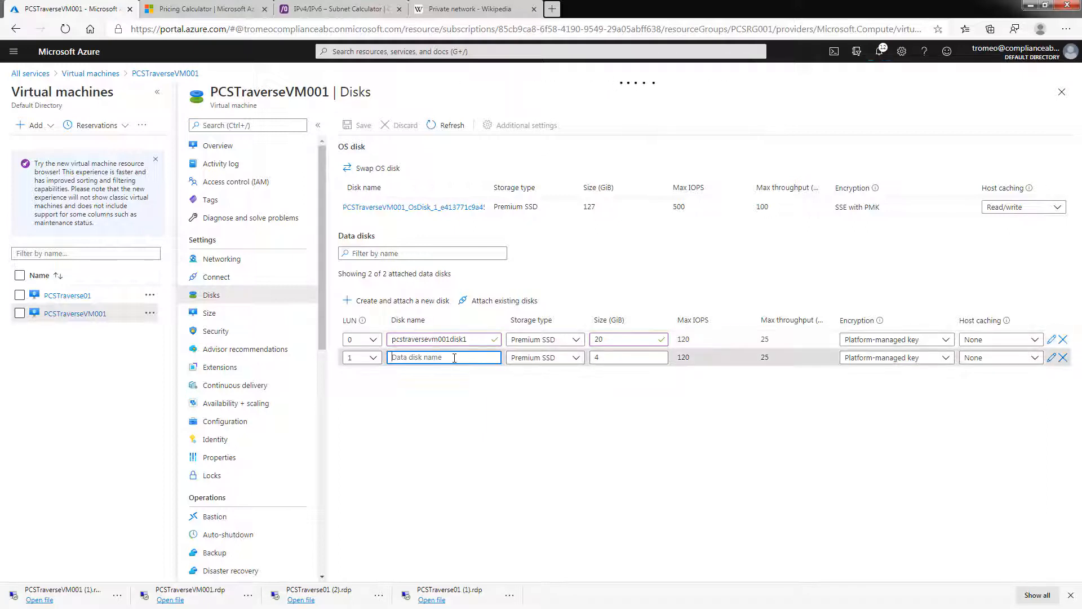
text(pcstraversevm001)
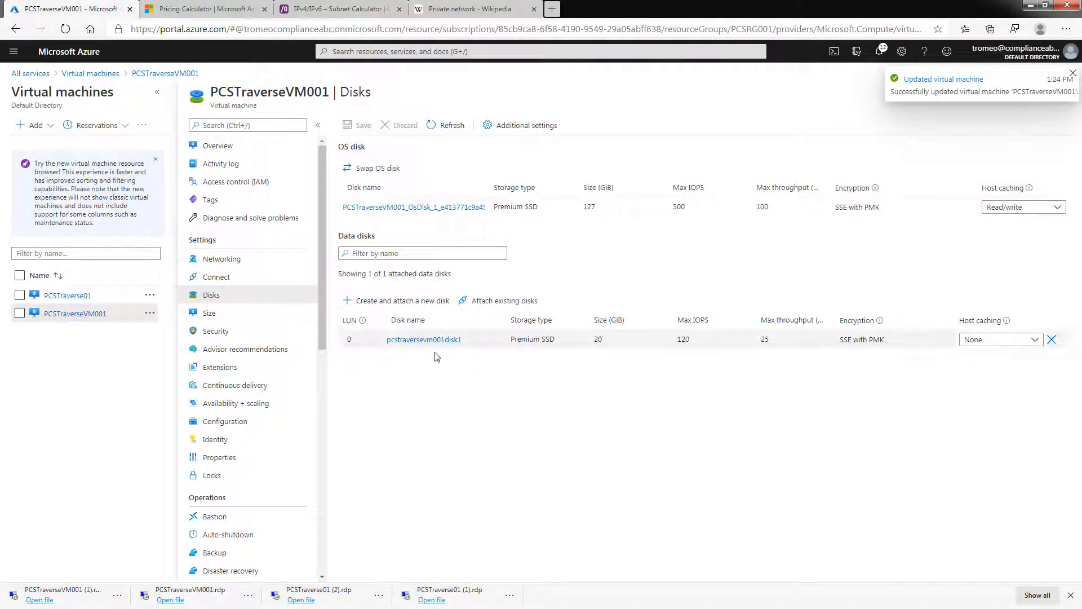
Step: Create and attach a second data disk named pcstraversevmdisk2 with a size of 100 GiB, and save the configuration
click(356, 300)
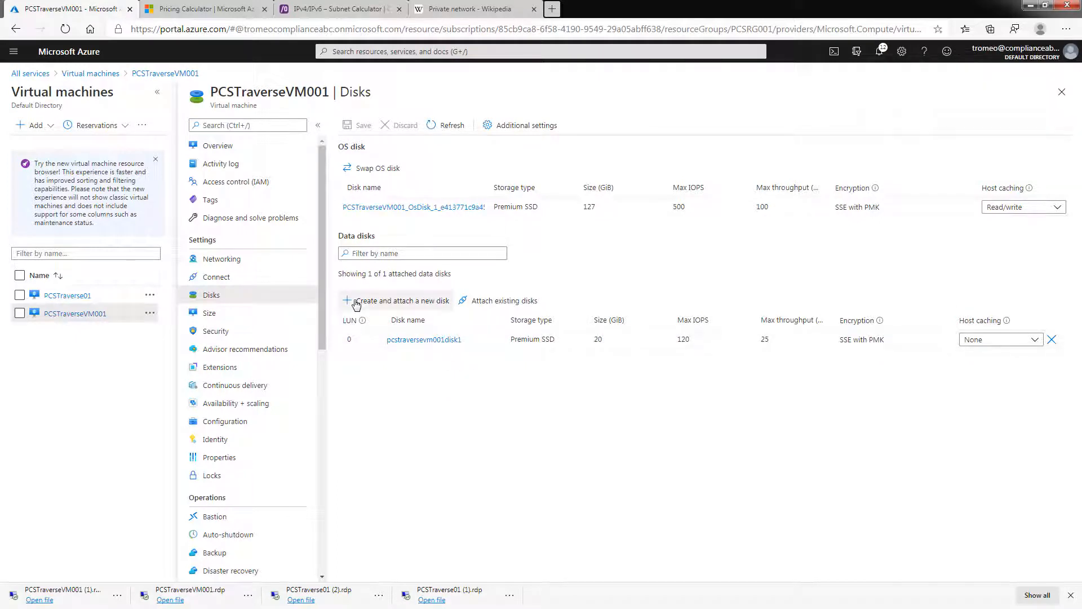
click(435, 358)
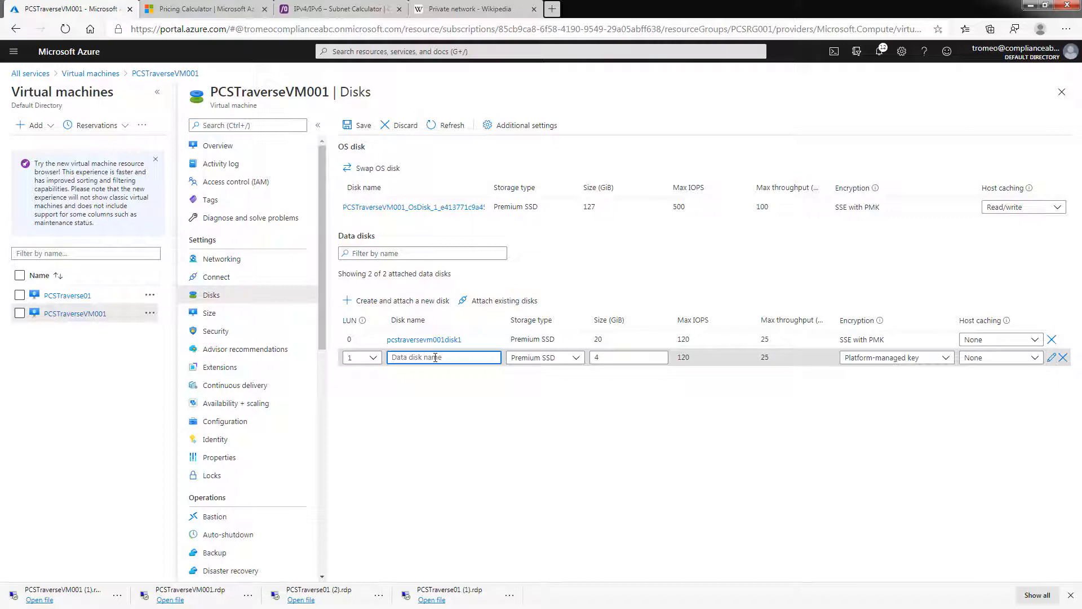
text(pcstraversevmdisk2)
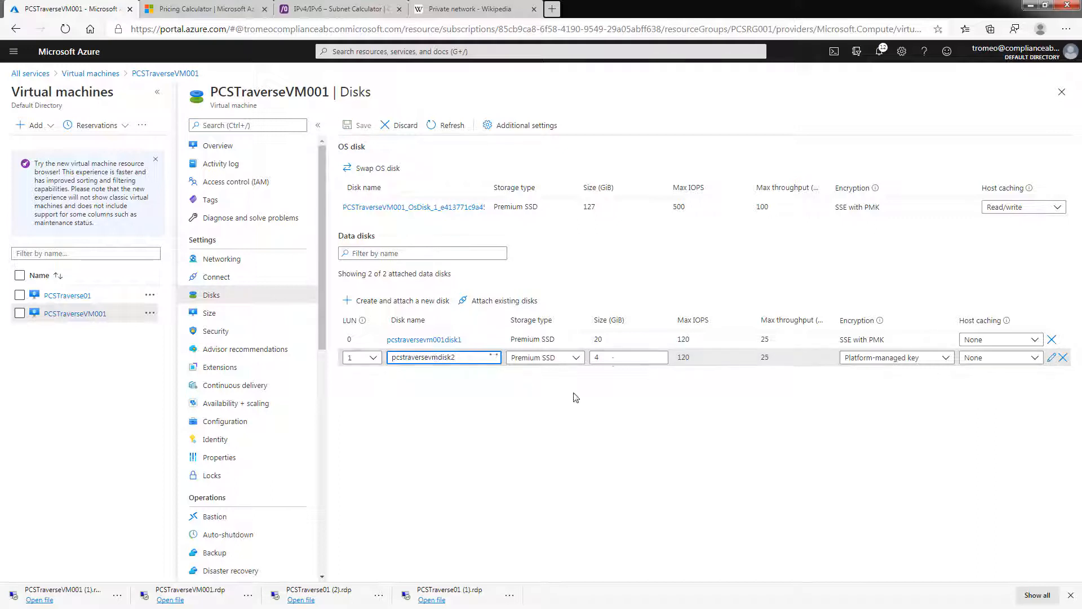
click(592, 358)
drag(597, 357, 587, 357)
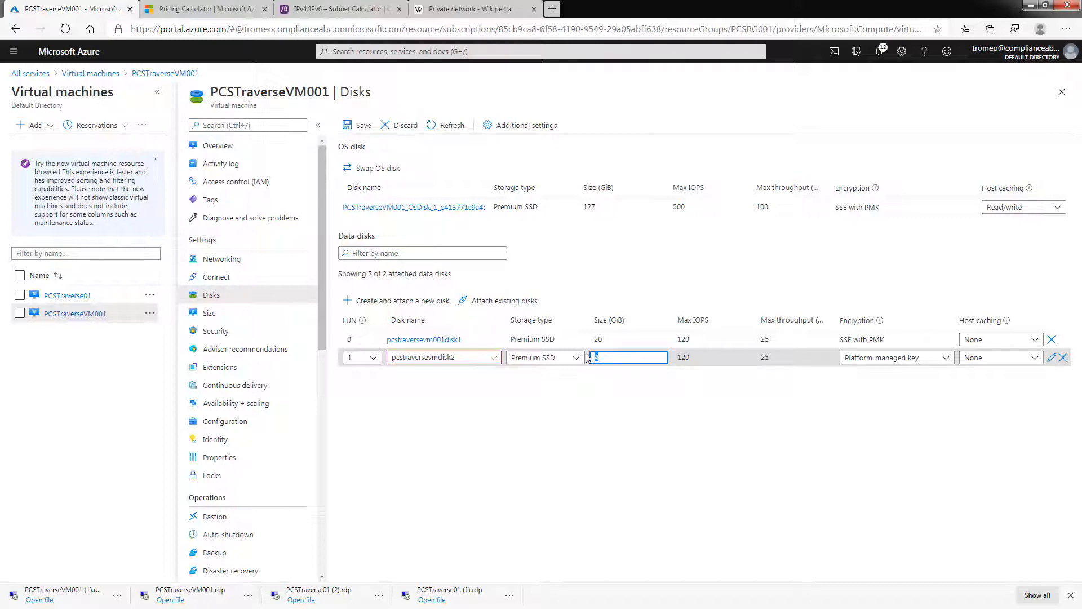
text(1000)
key(BackSpace)
key(BackSpace)
key(BackSpace)
key(BackSpace)
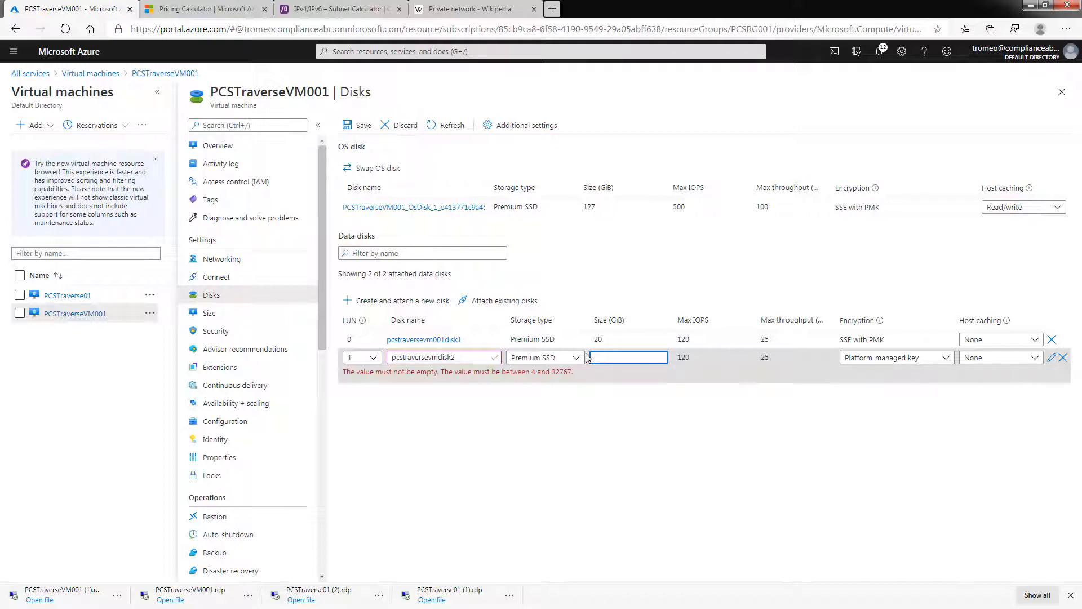
text(100)
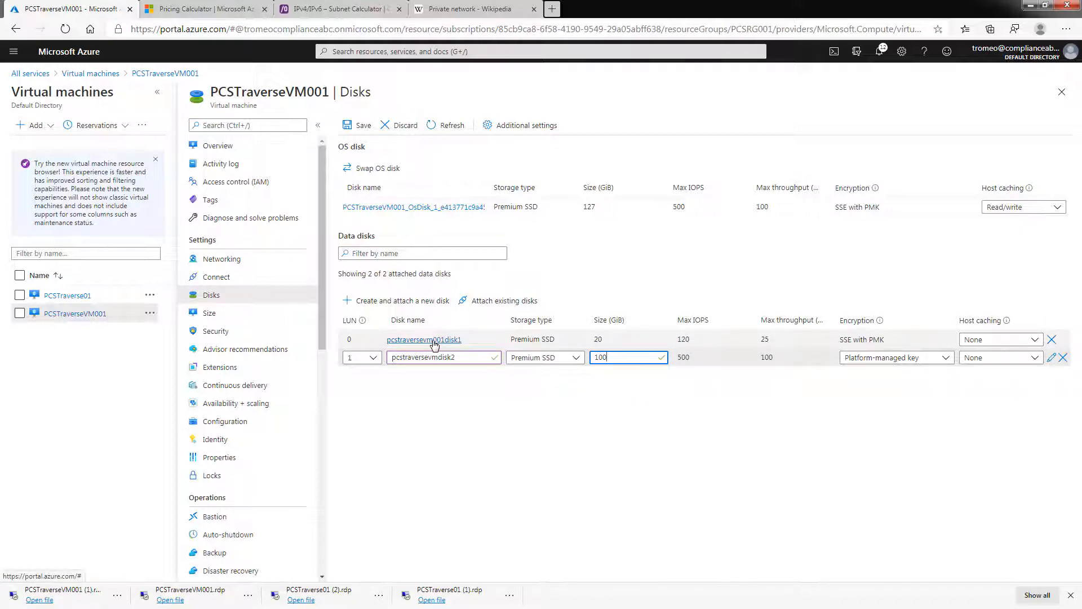
click(361, 126)
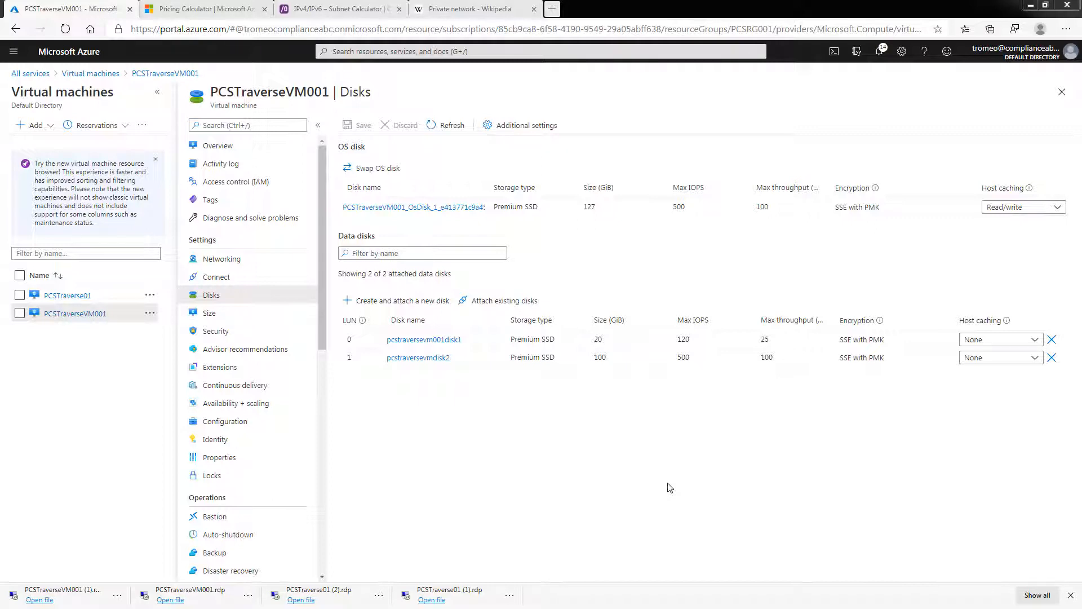
Step: Detach pcstraversevm001disk1 and add a new data disk on LUN 2 named pcstraversevmdis1
click(1052, 341)
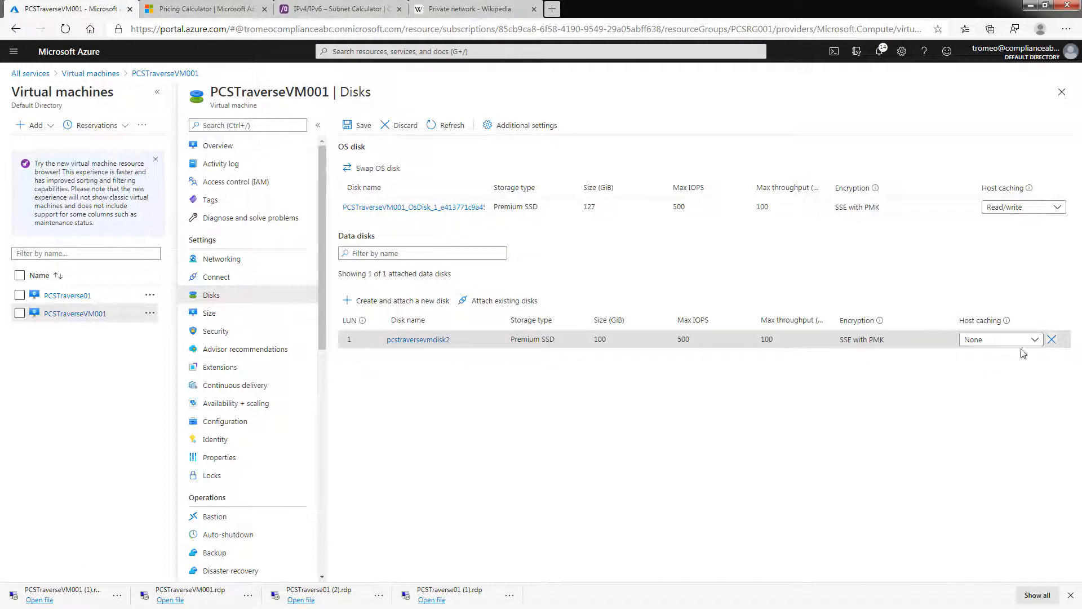
click(355, 301)
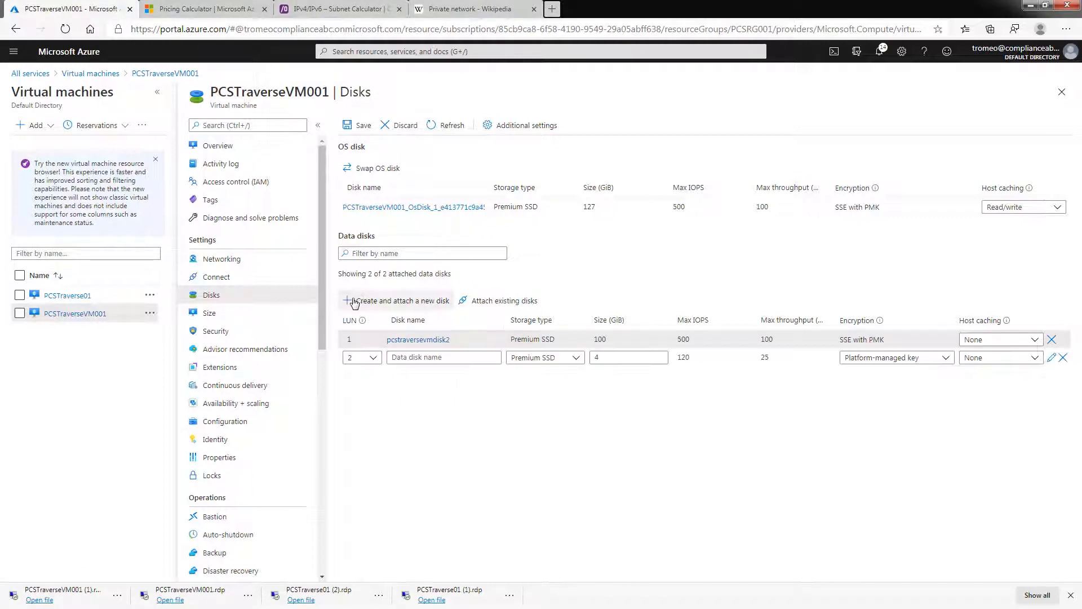
click(443, 358)
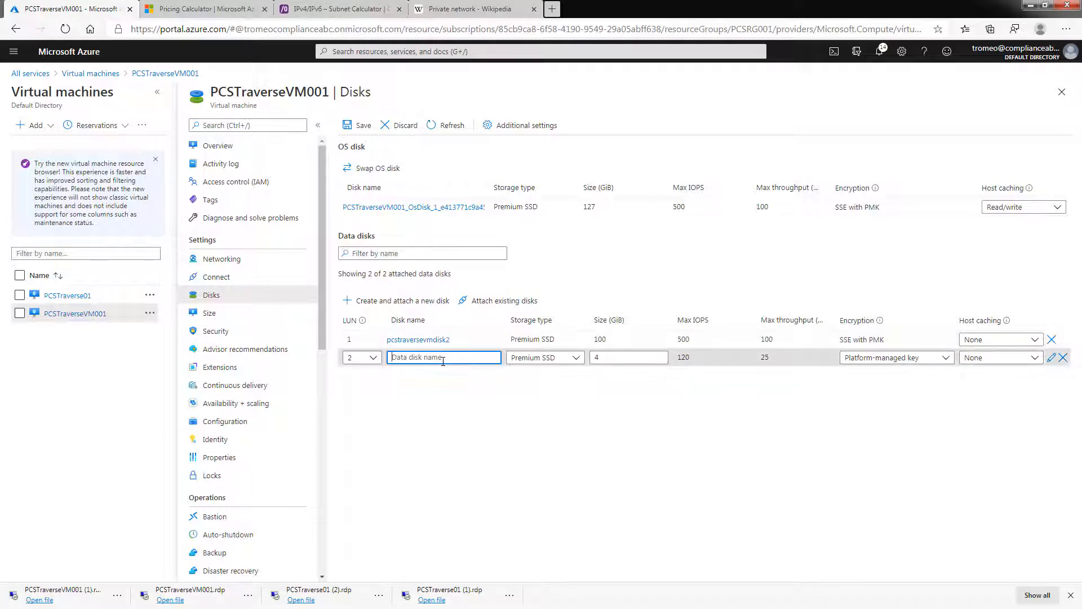
click(372, 358)
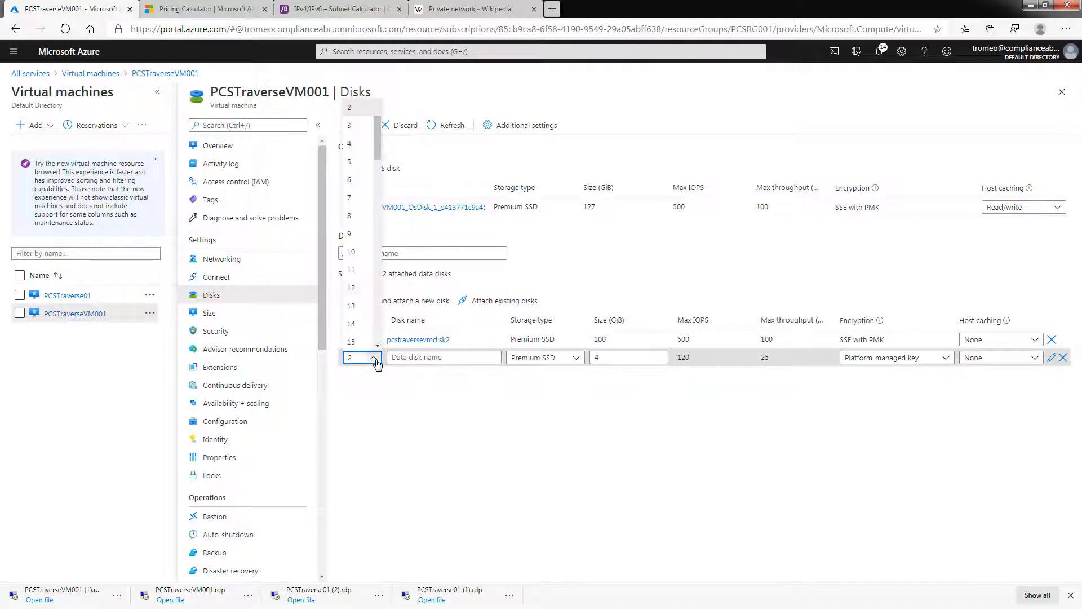
click(371, 126)
click(440, 358)
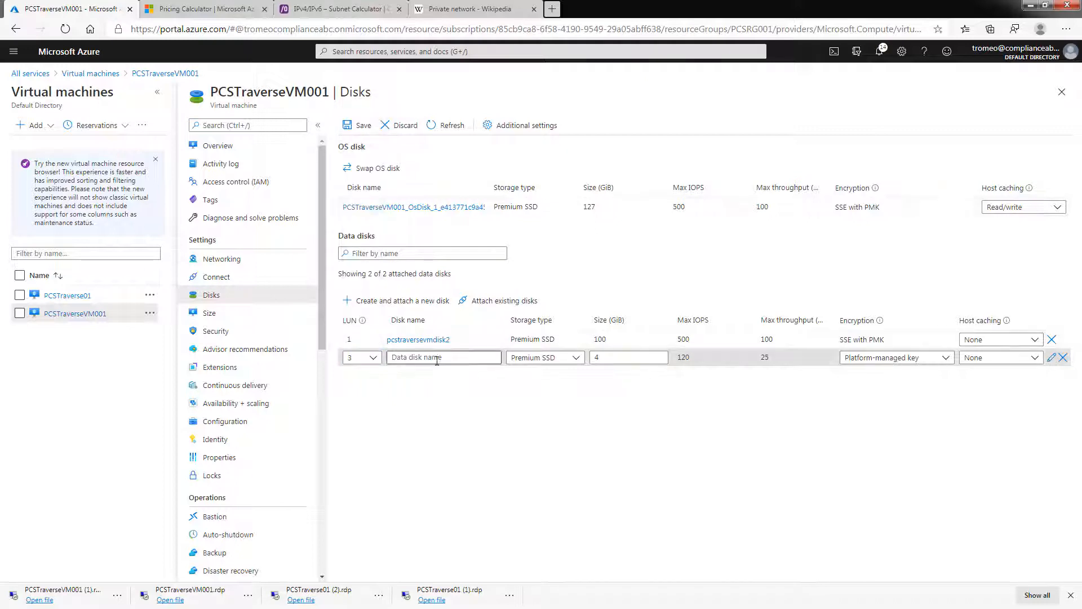
click(373, 357)
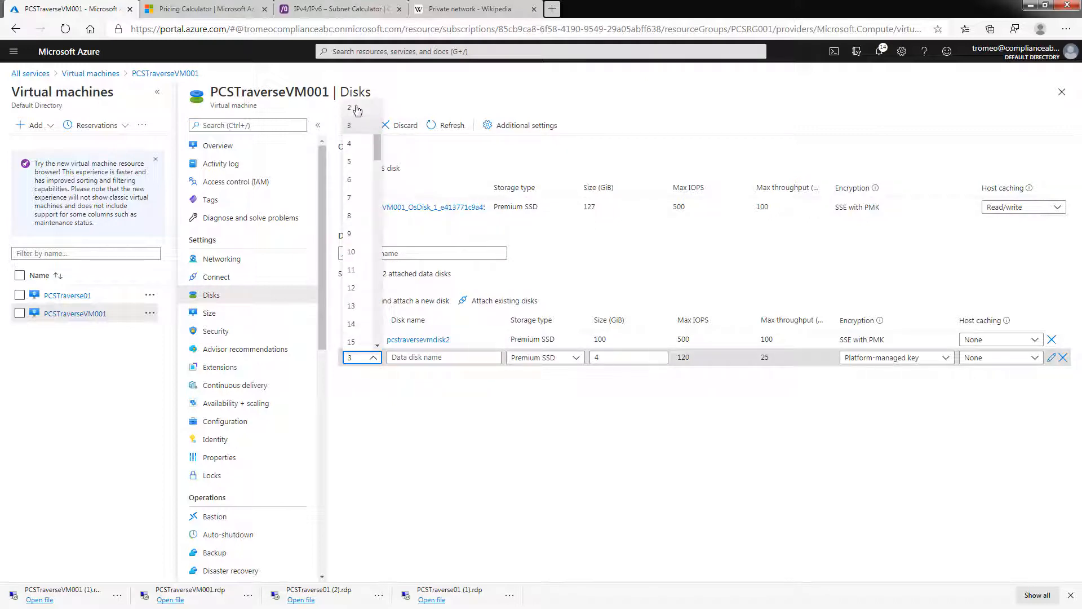
click(357, 109)
key(Up)
click(430, 356)
click(444, 358)
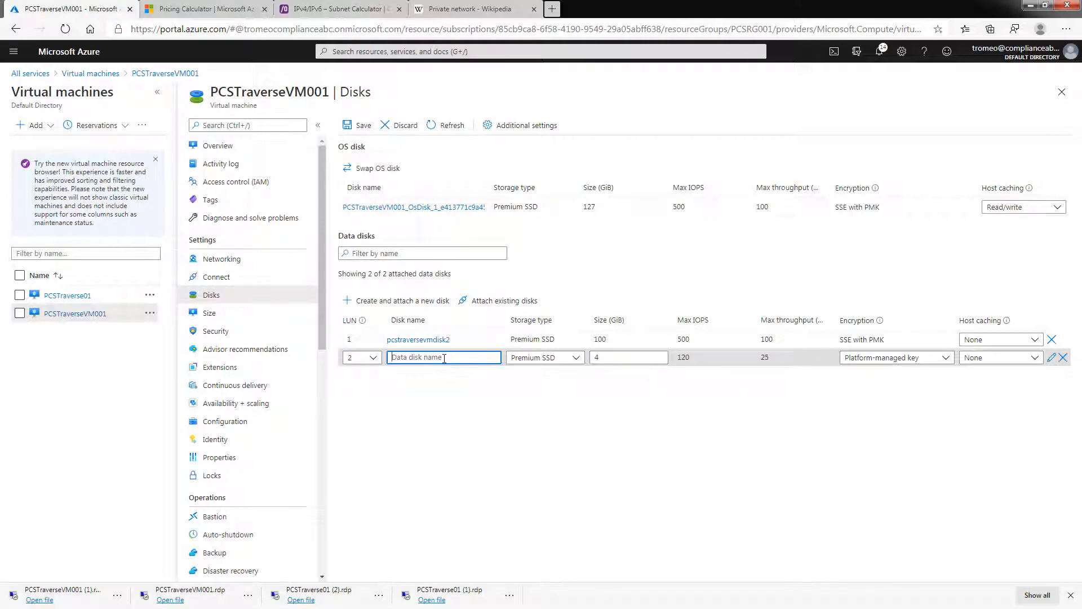
text(pcstraversevmdis1)
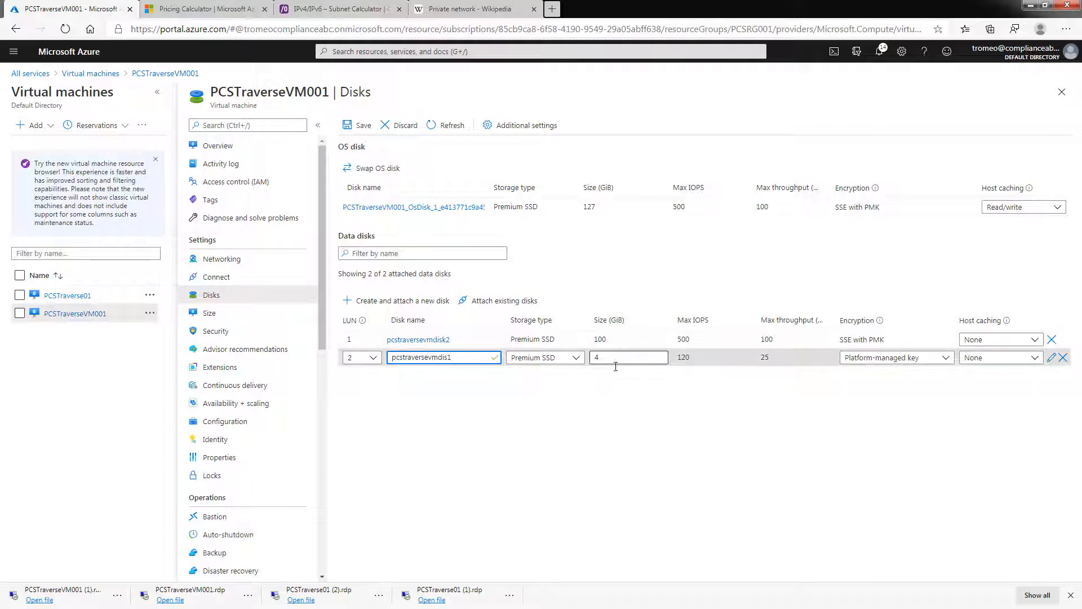
Step: Set the size of pcstraversevmdis1 to 100 GiB, keeping Premium SSD storage, and save the disk changes
click(575, 360)
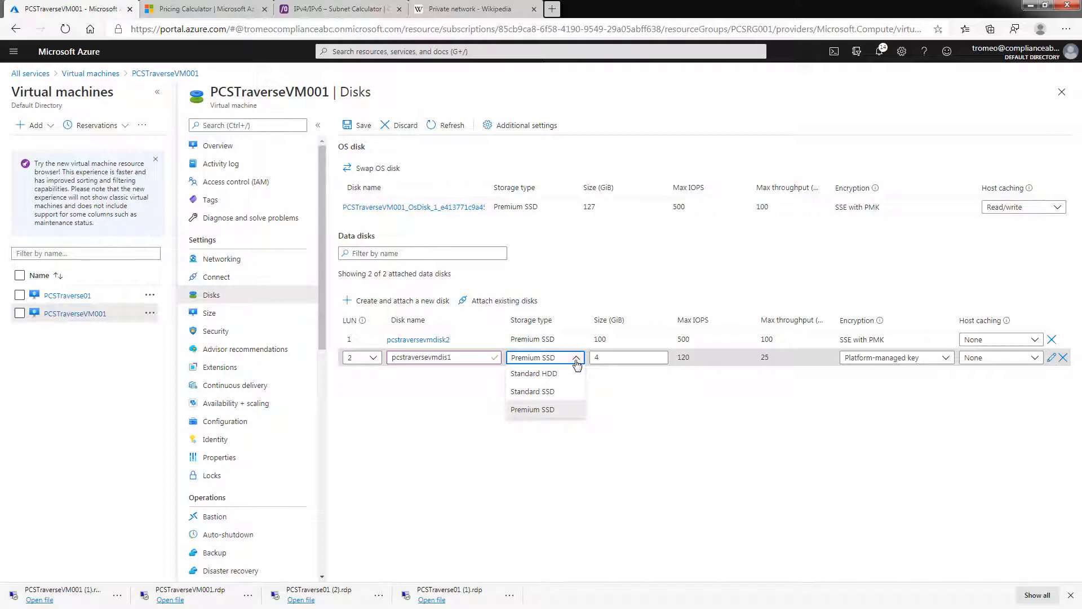
click(612, 358)
double_click(614, 360)
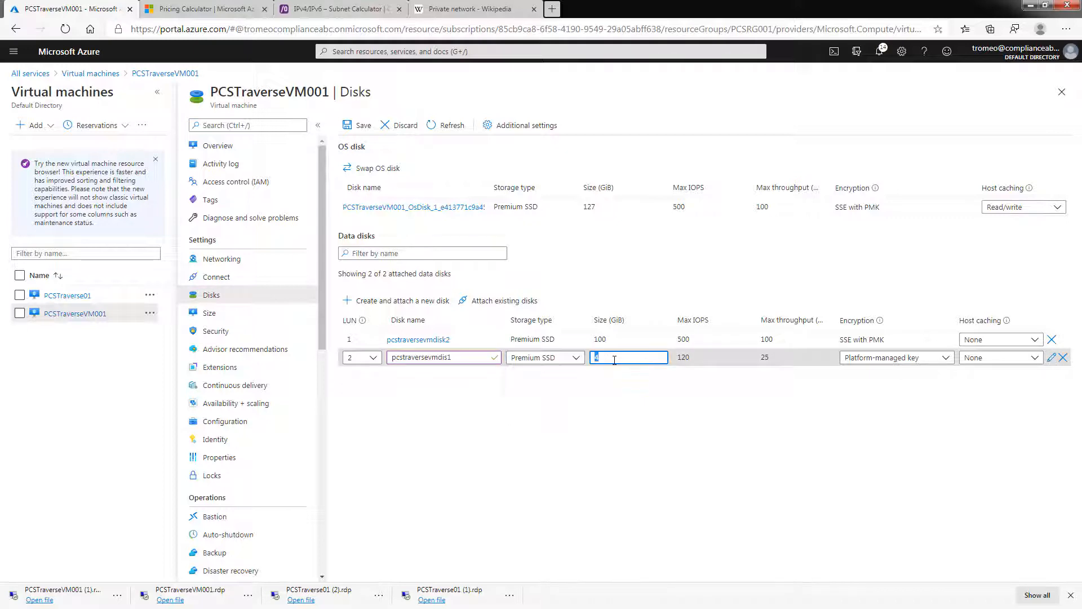
text(100)
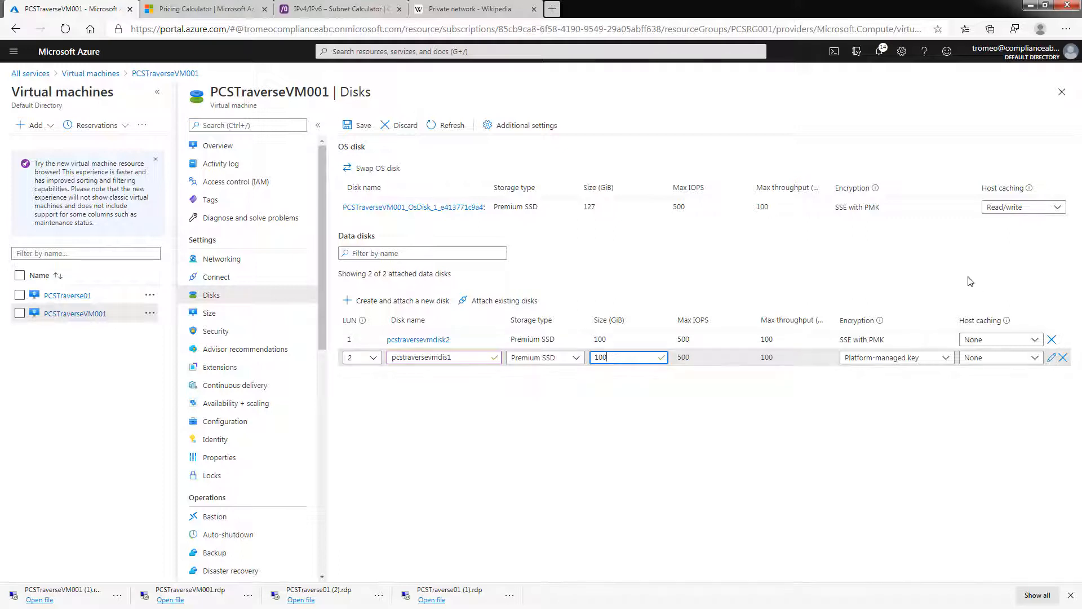
click(864, 265)
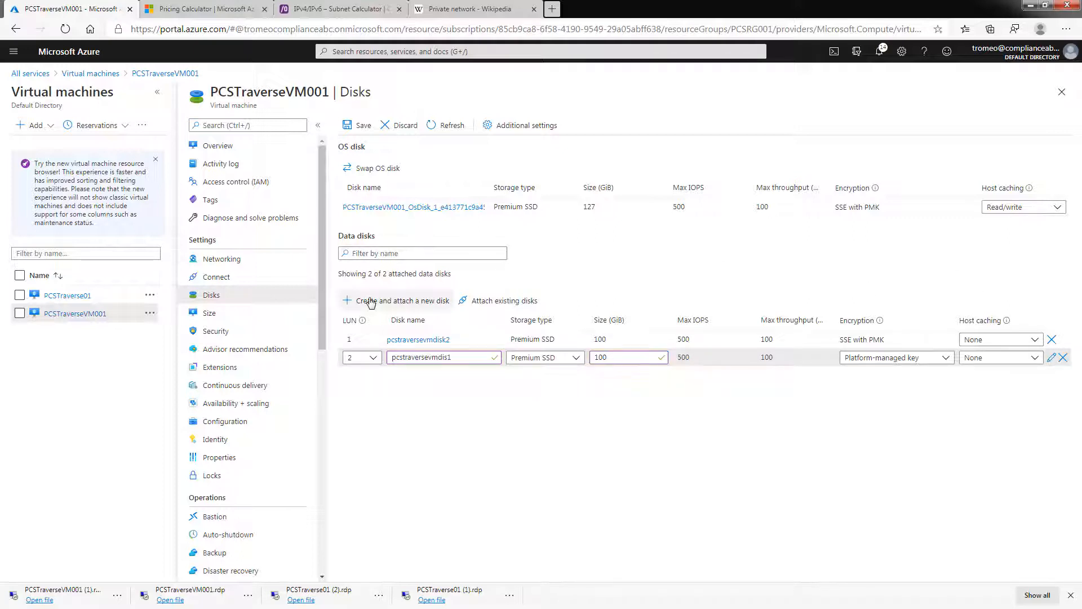
click(361, 127)
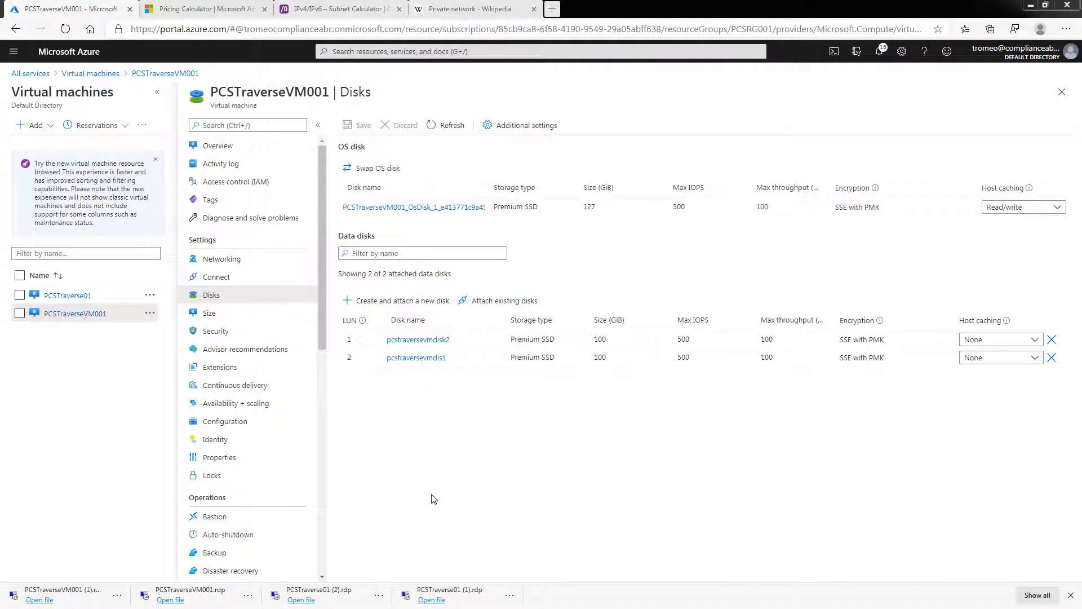
Step: In the virtual machine's remote desktop session, open Disk Management and initialize Disk 2 and Disk 3 with the MBR partition style
click(218, 146)
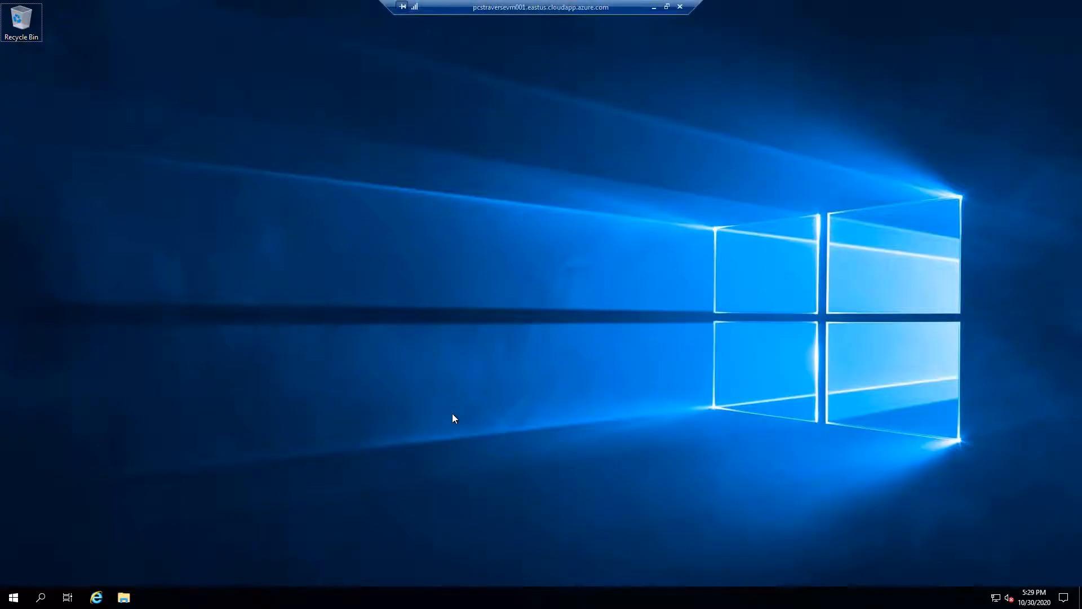
key(super+x)
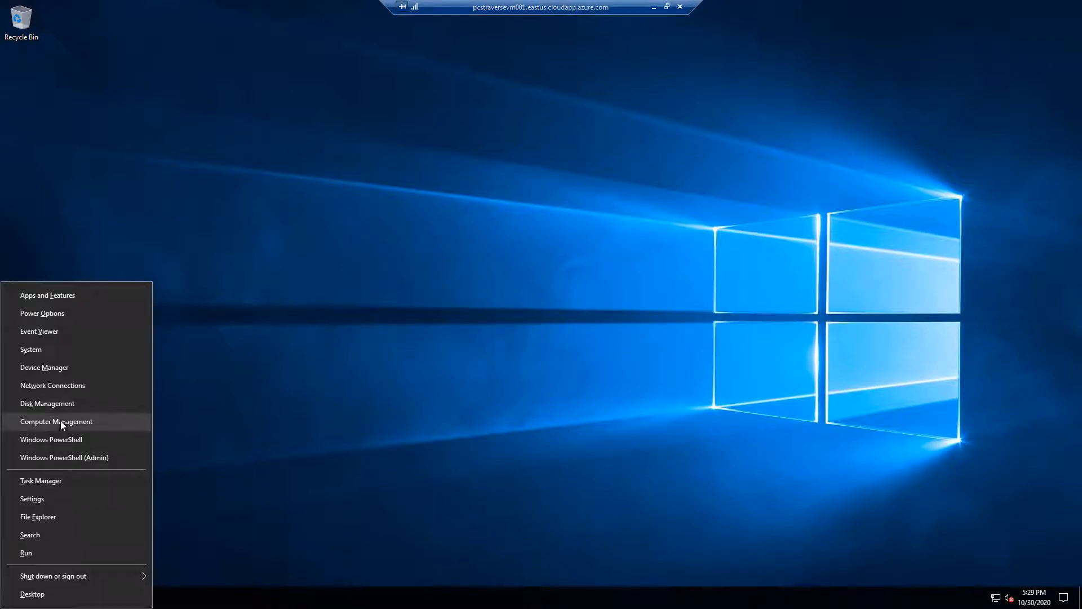
click(64, 404)
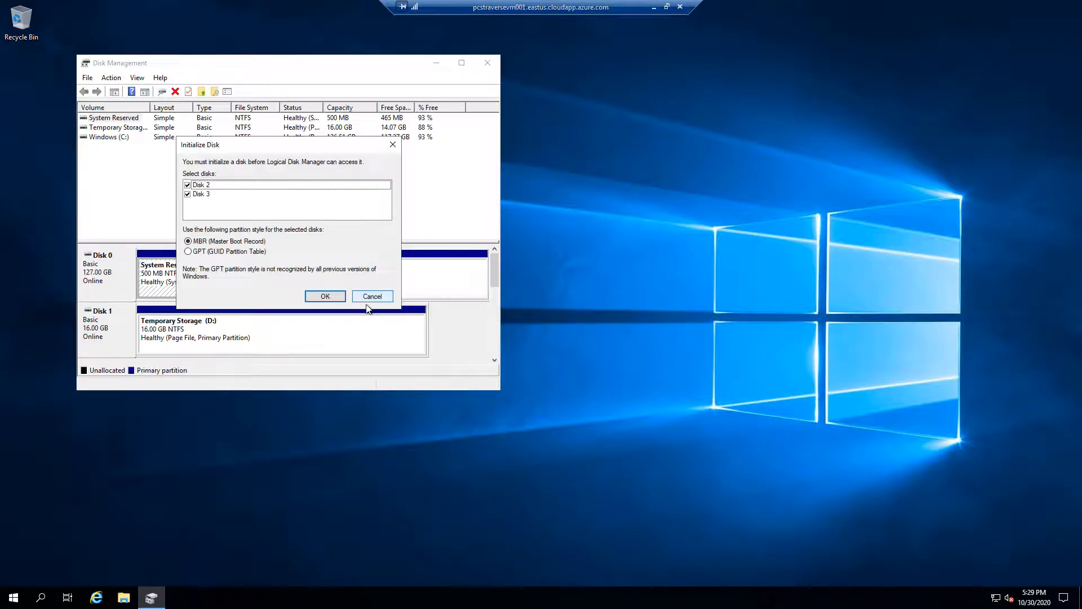
click(320, 298)
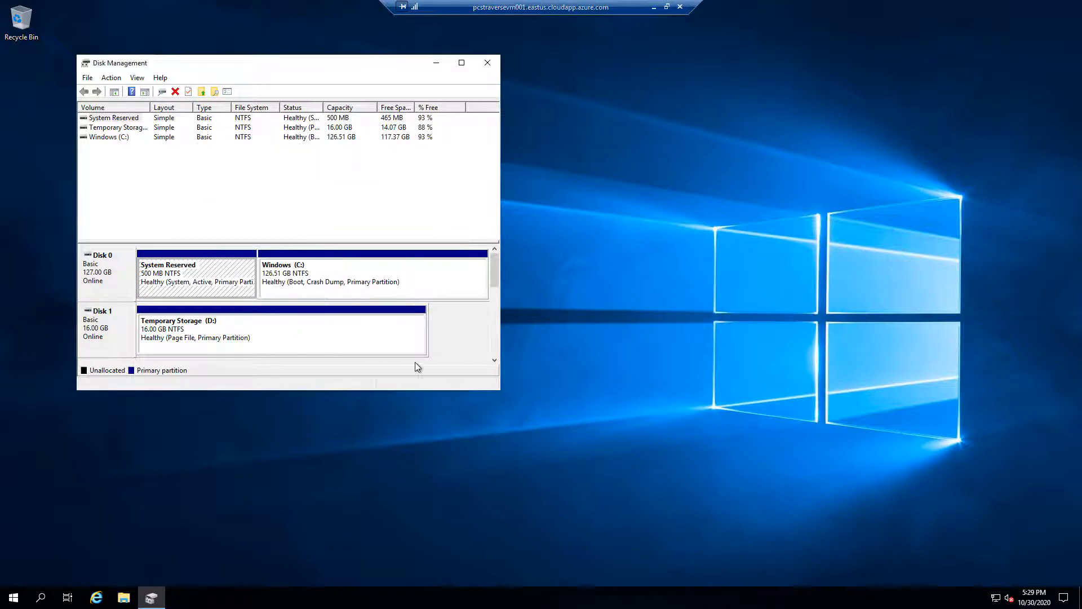
Step: Review the disks in Disk Management and place File Explorer beside it with the drives under This PC expanded
click(494, 360)
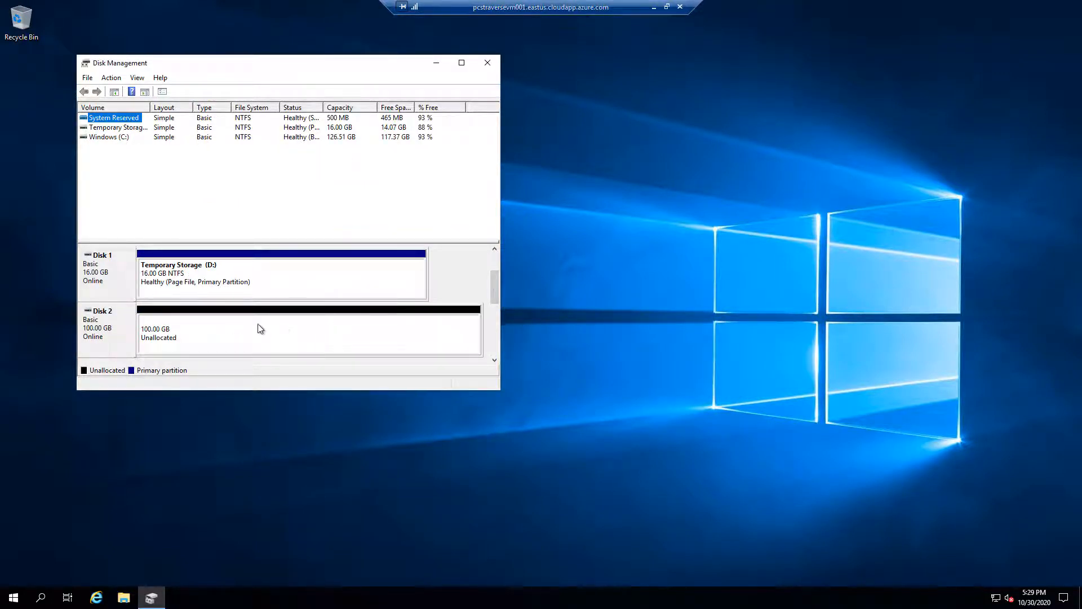
click(159, 343)
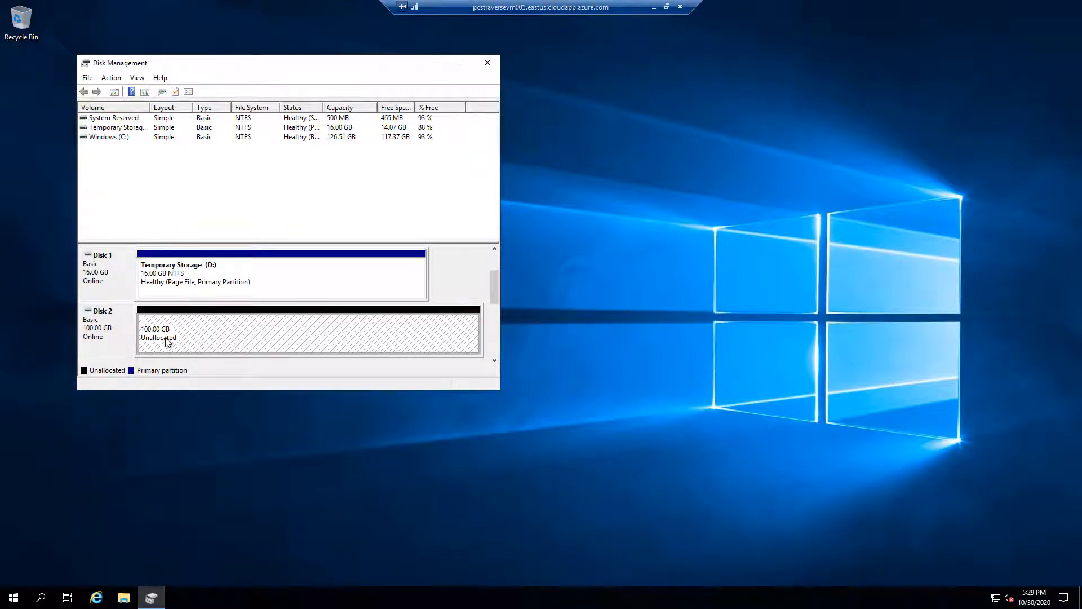
drag(493, 290, 494, 257)
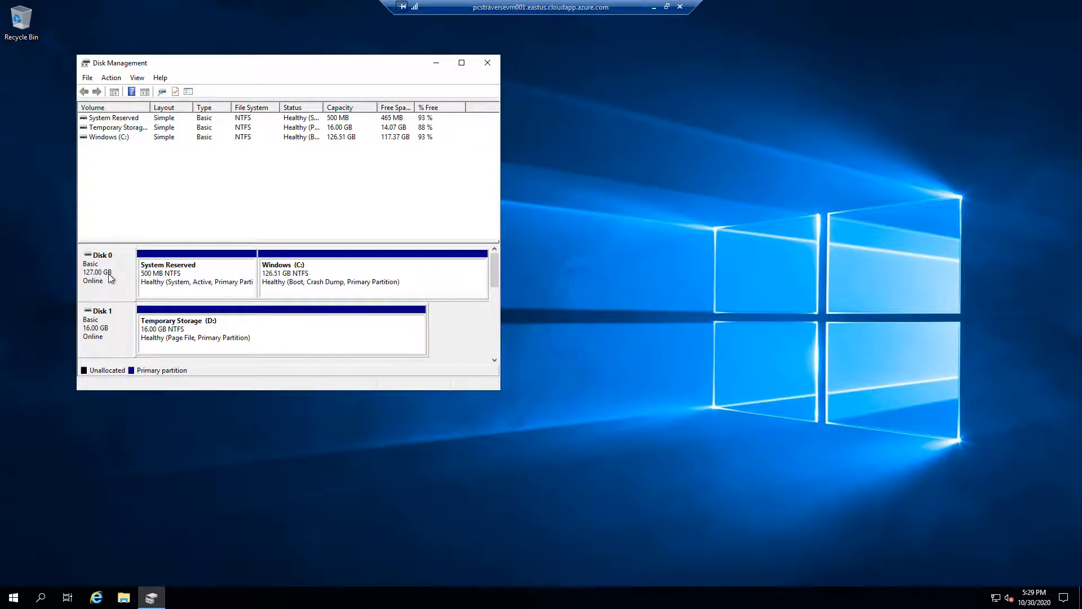
click(986, 342)
key(super+e)
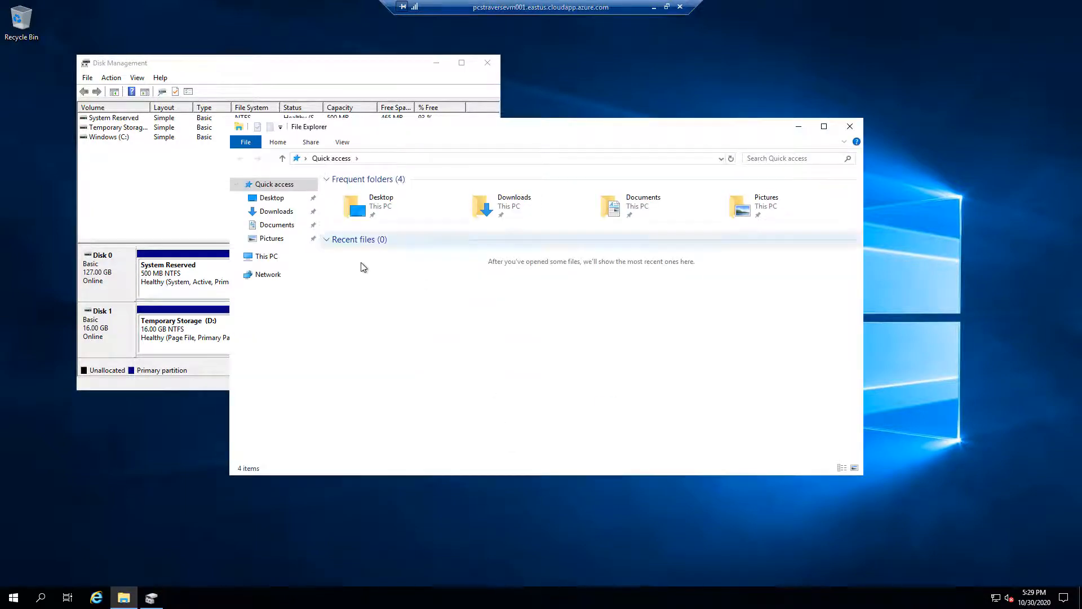
click(237, 257)
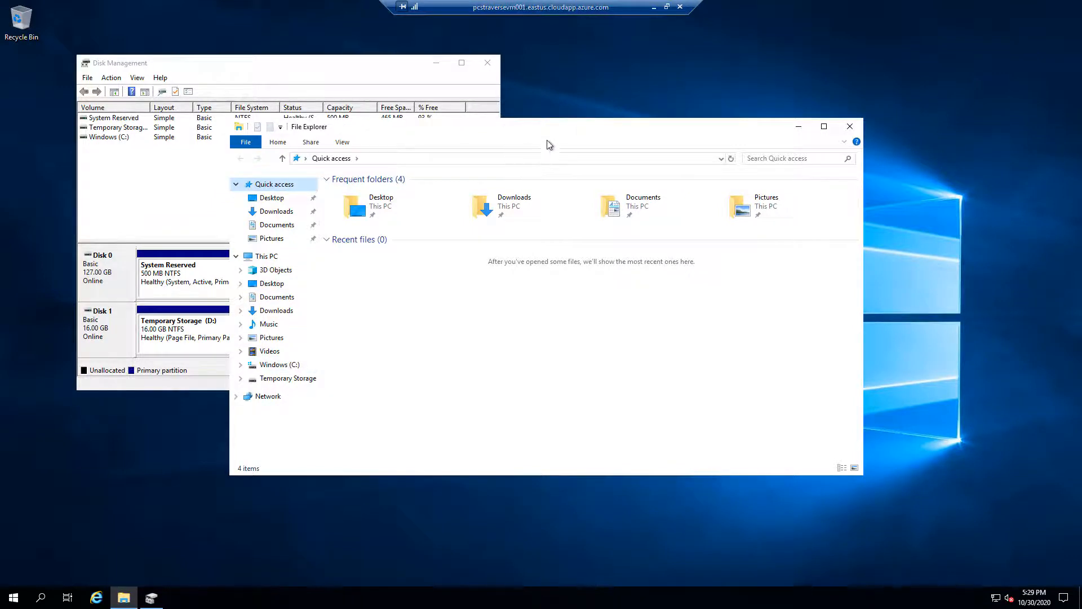
drag(602, 128, 798, 73)
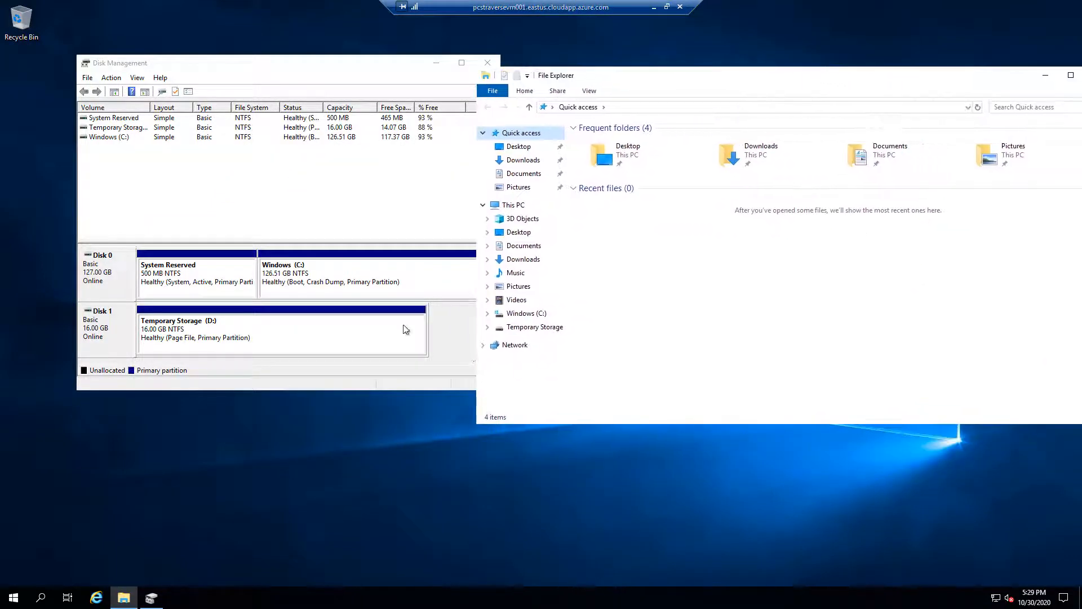
Step: Start a new simple volume on Disk 2's unallocated space with the full size of 102397 MB and drive letter F
click(451, 339)
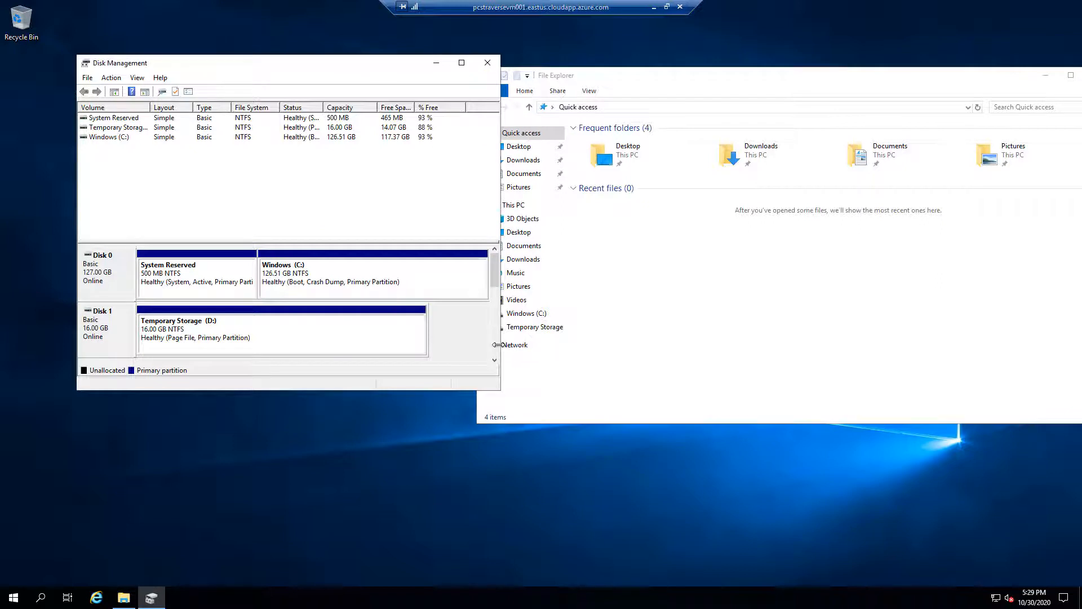
click(496, 347)
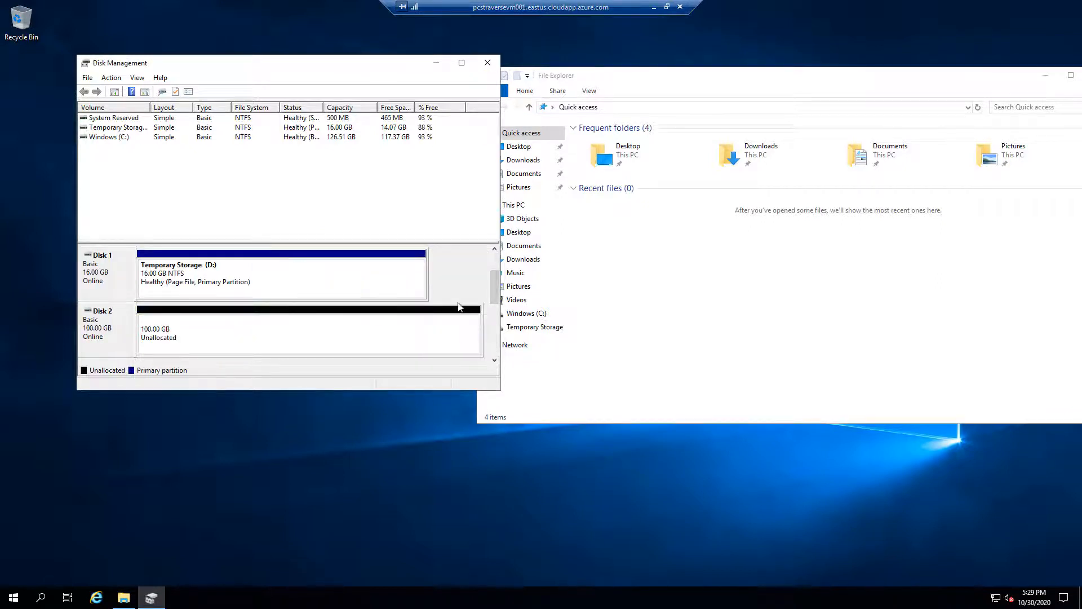
drag(497, 284, 498, 321)
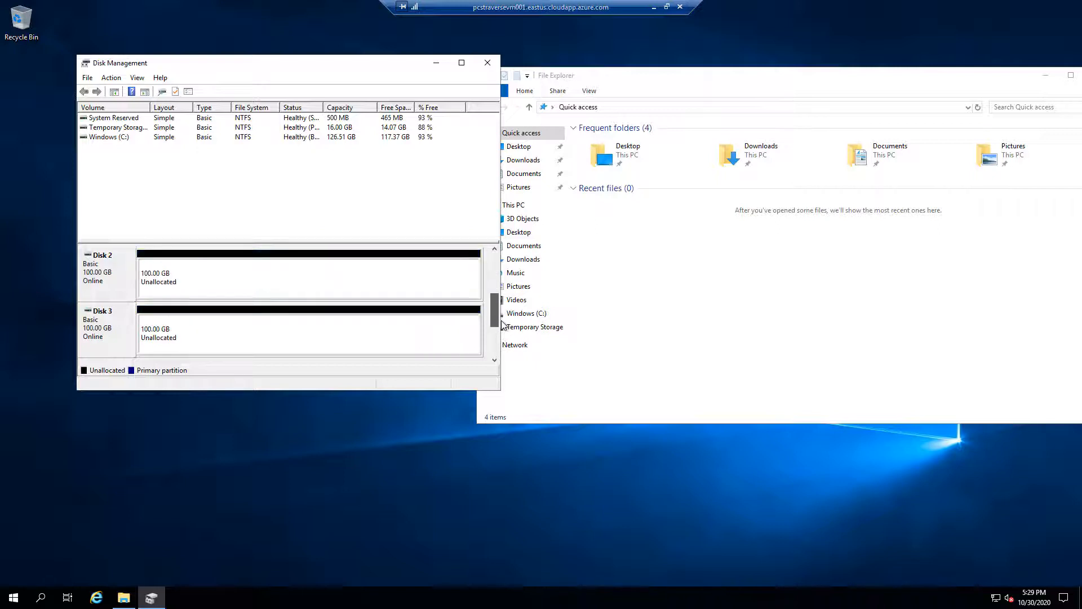
click(170, 283)
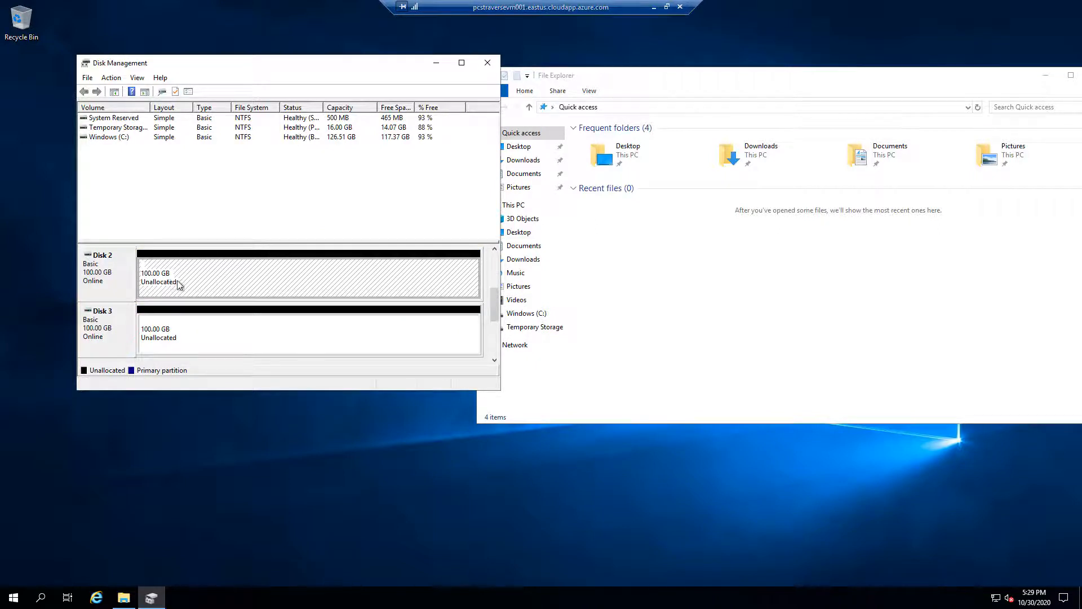
right_click(170, 283)
click(216, 288)
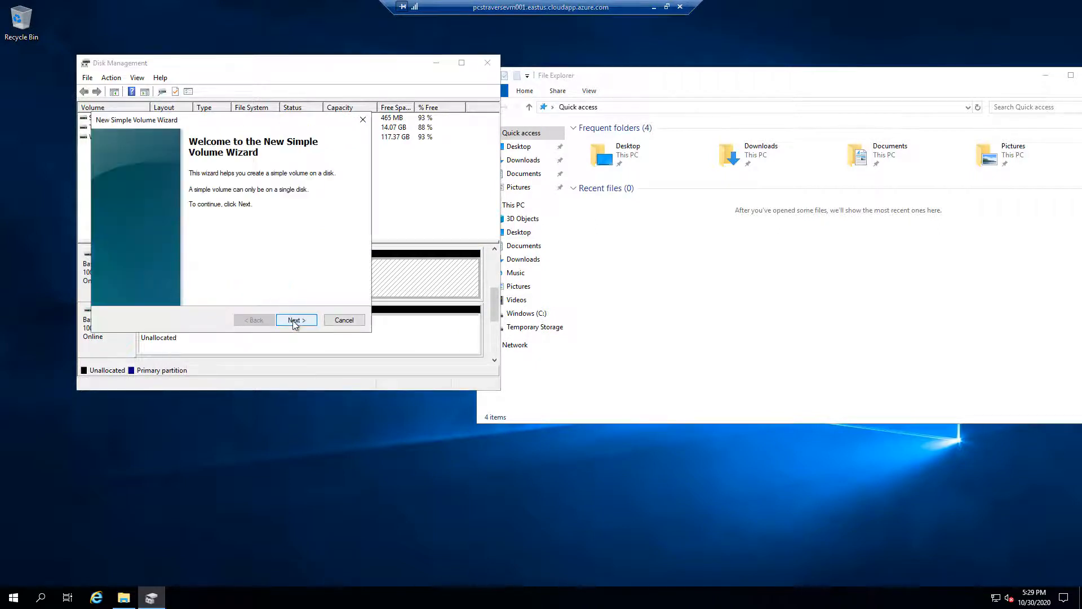
click(294, 320)
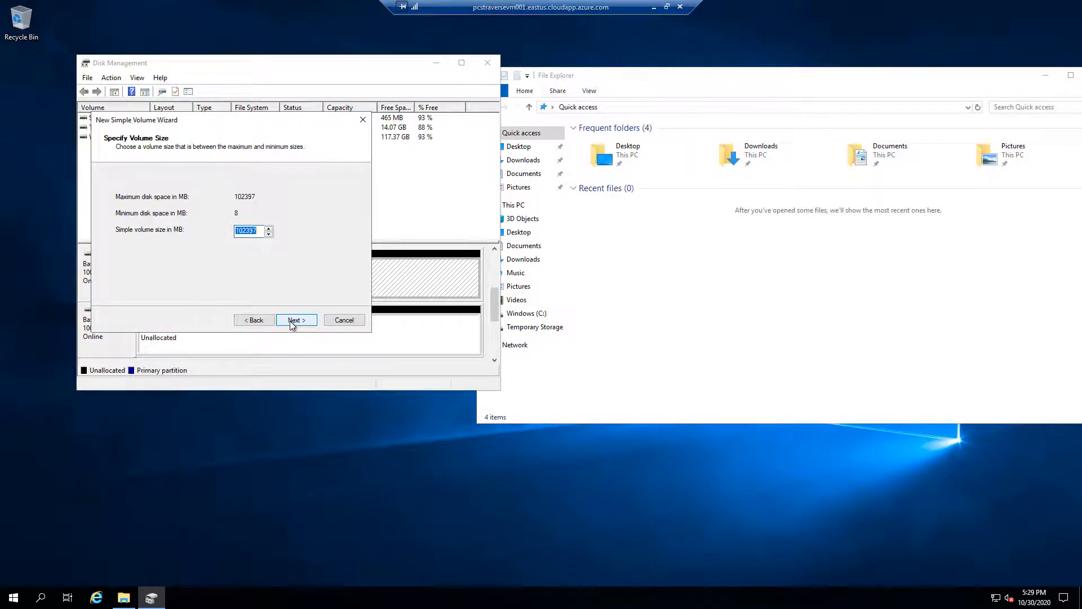
click(291, 322)
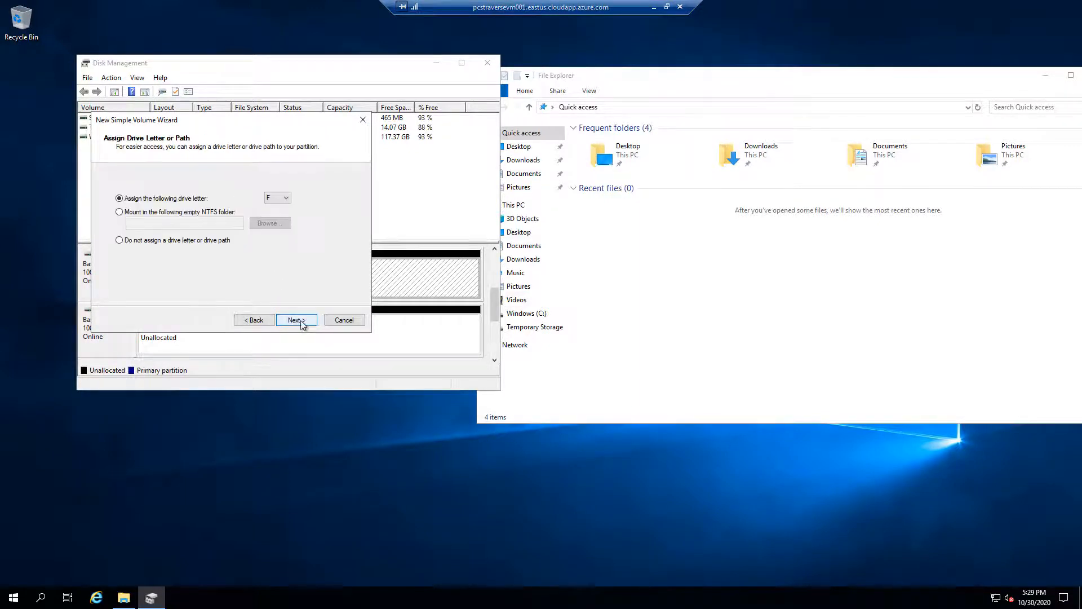
click(287, 198)
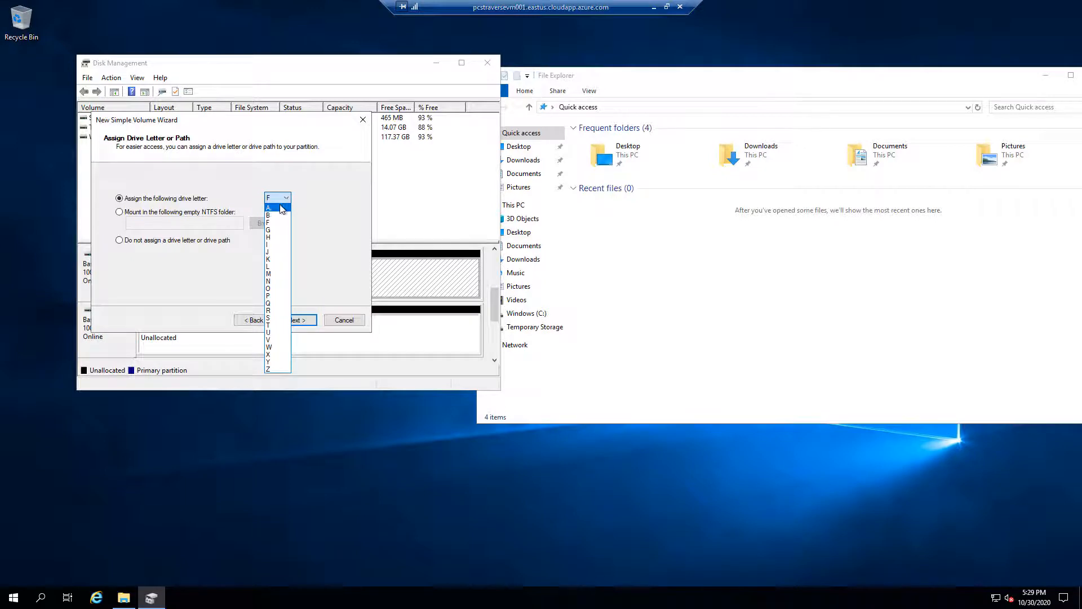
click(305, 201)
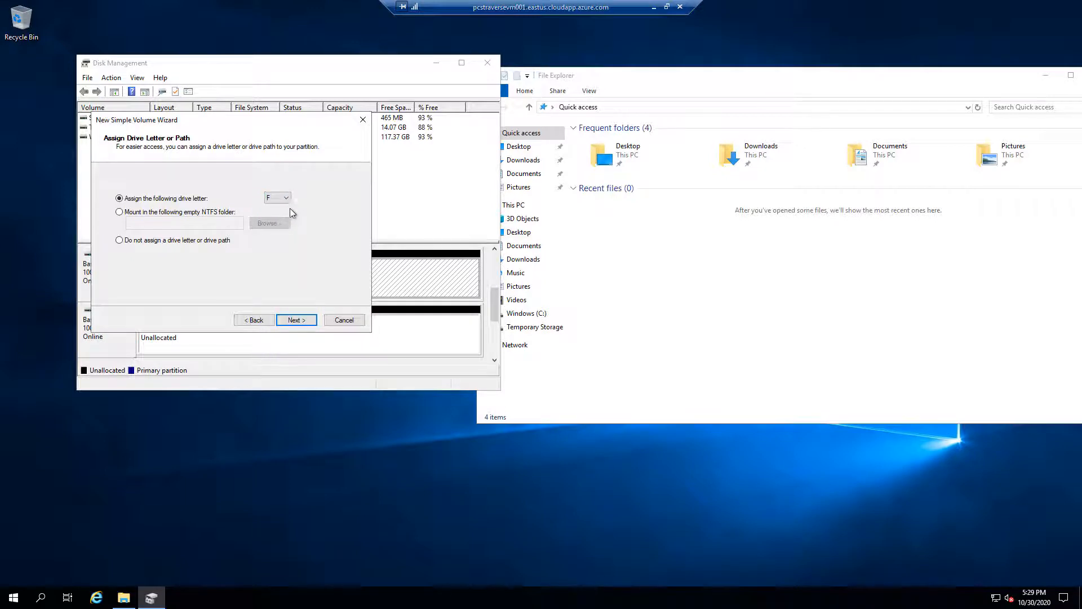
click(296, 320)
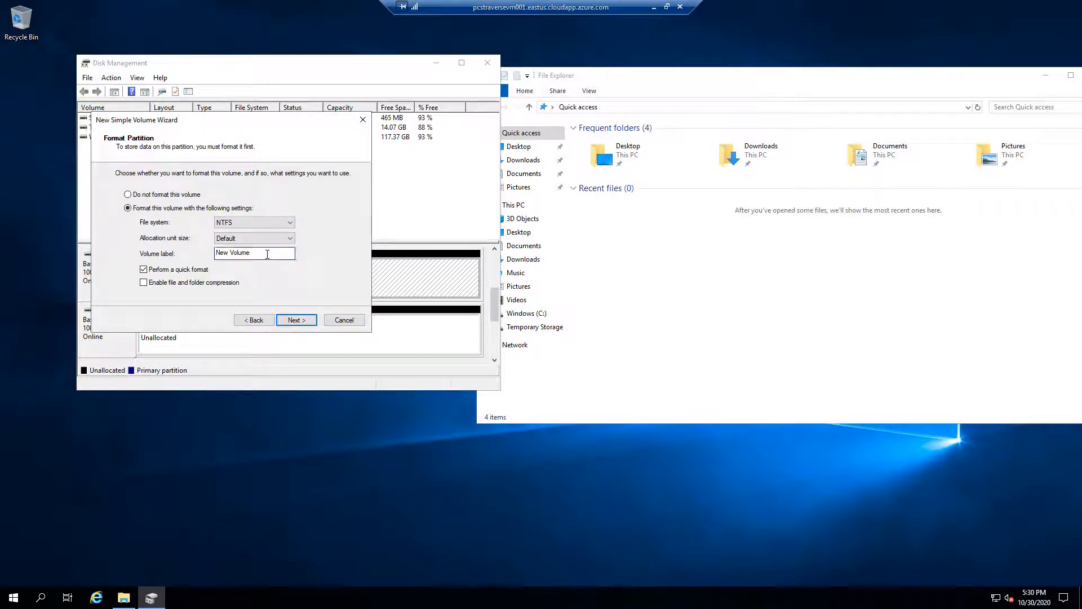
Step: Label the Disk 2 volume fdisk, keep the NTFS quick format, and finish creating it
drag(266, 254, 136, 253)
text(fdisk)
click(299, 321)
click(297, 321)
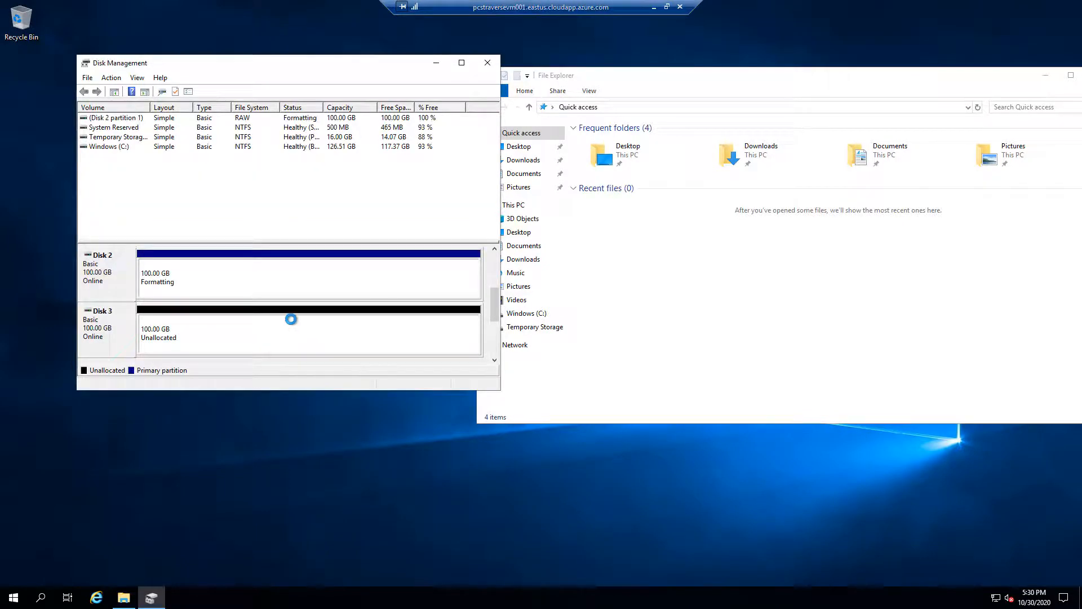
click(201, 342)
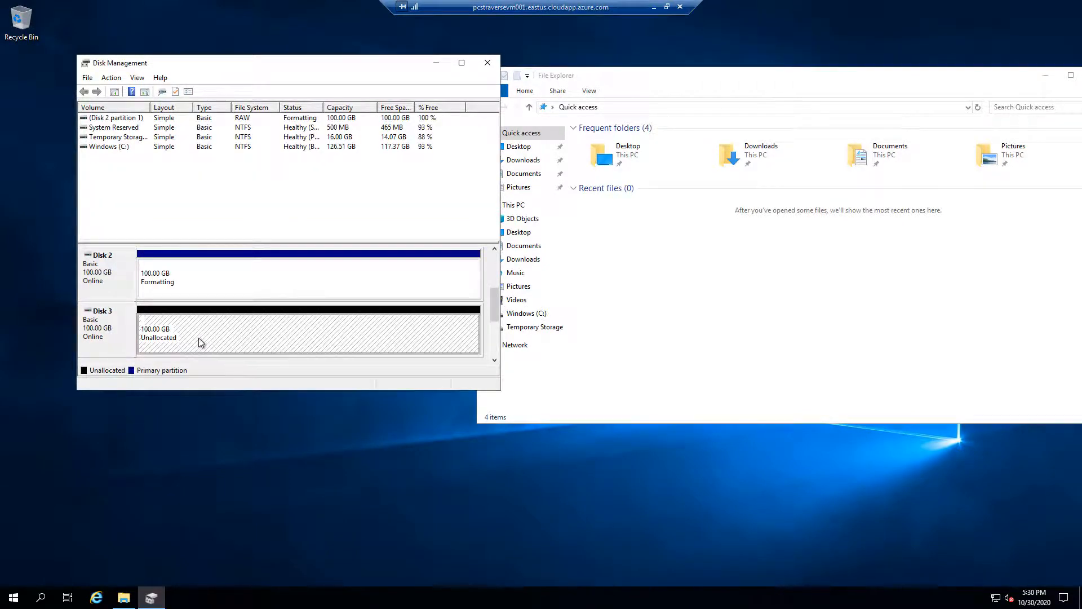
right_click(199, 339)
click(236, 344)
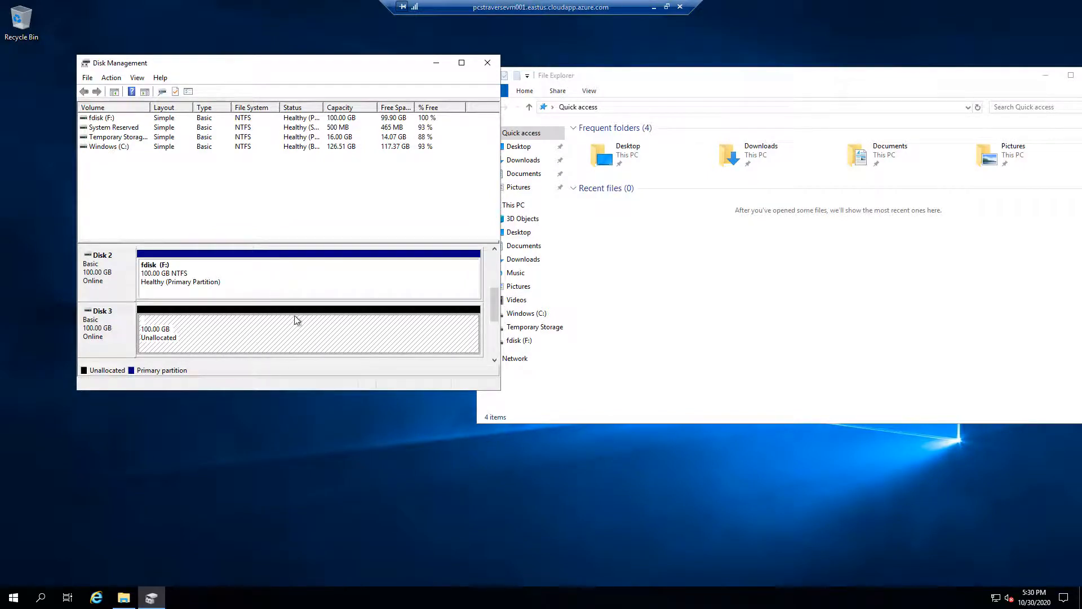
Step: Minimize File Explorer and start a new simple volume on Disk 3's unallocated space with the default size and drive letter G
click(1046, 75)
drag(265, 74, 384, 75)
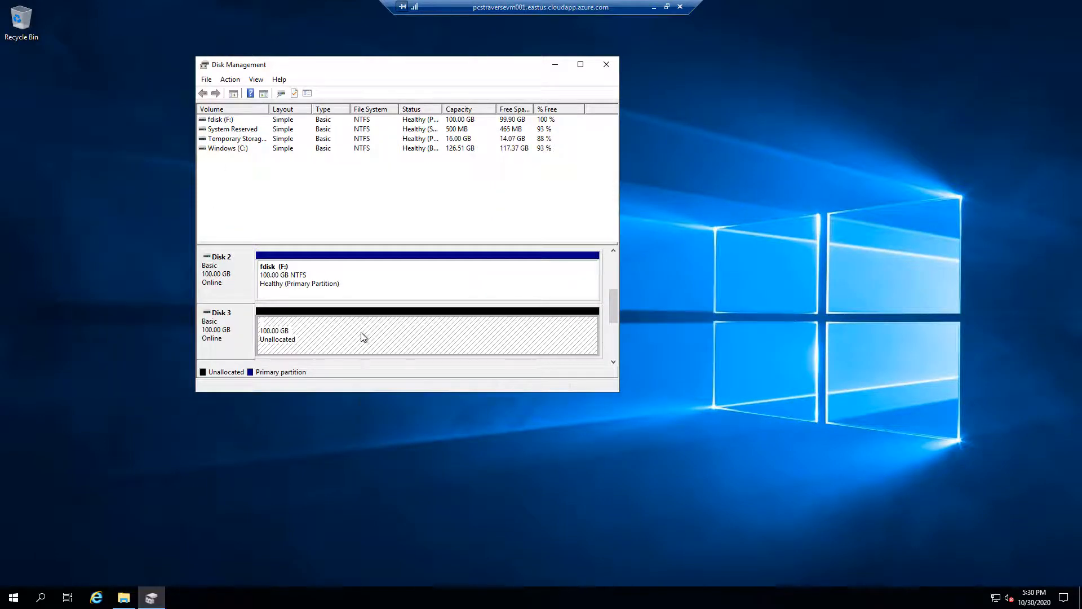
right_click(361, 333)
click(403, 339)
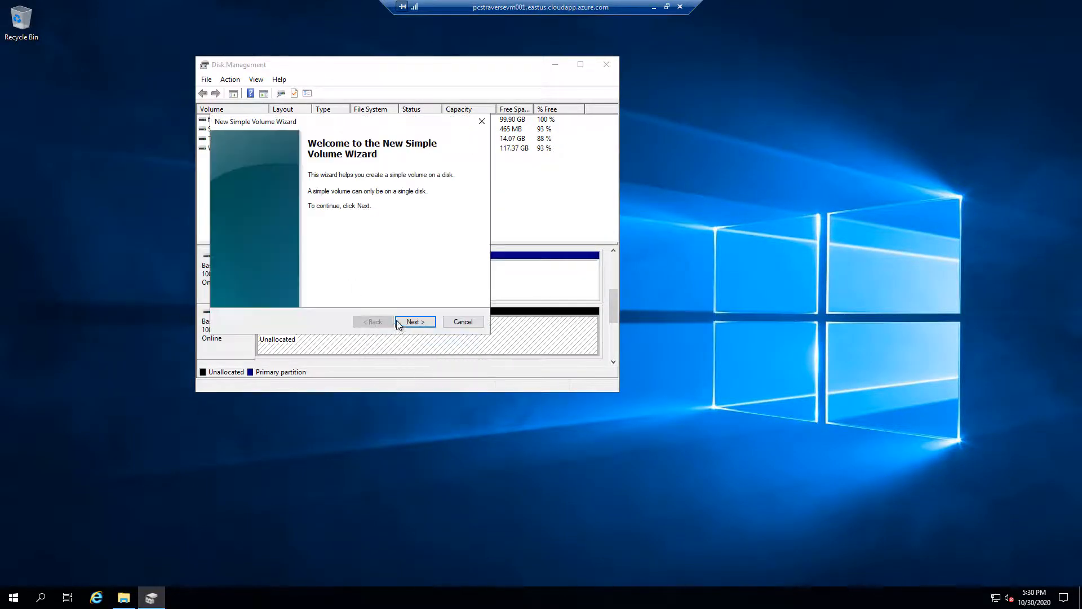
click(413, 321)
click(415, 324)
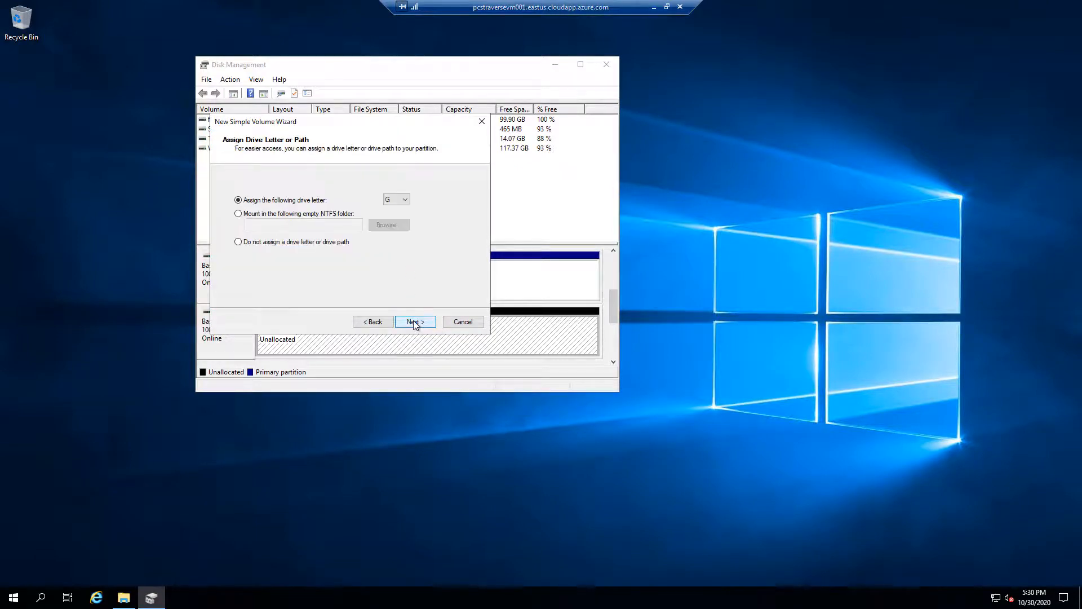
click(426, 321)
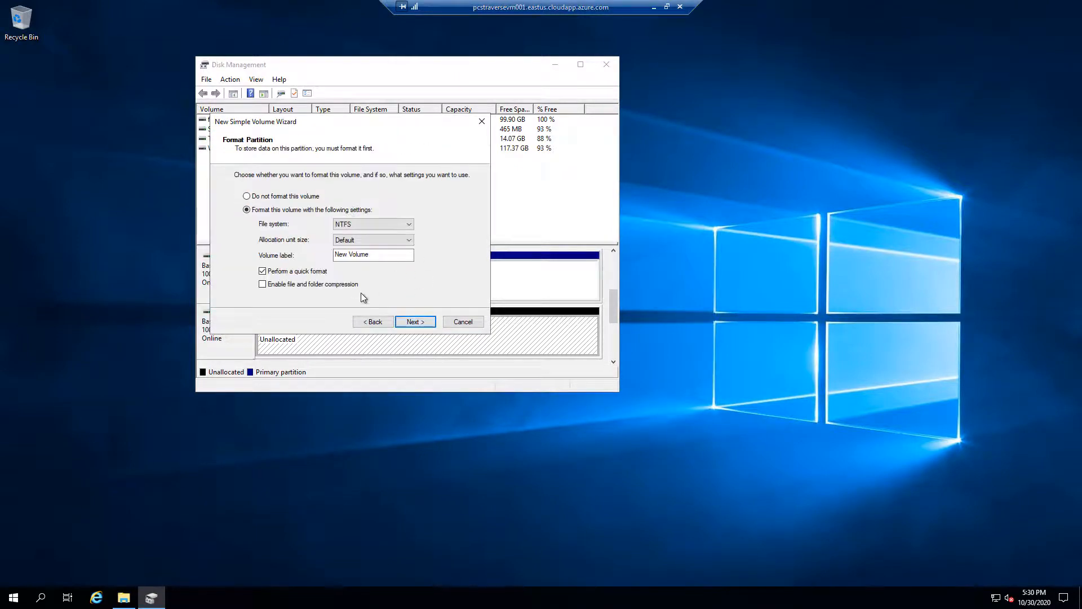
Step: Label the Disk 3 volume gdisk, finish creating it with the NTFS quick format, and close Disk Management
drag(378, 256, 269, 256)
text(gdisk)
click(422, 322)
click(420, 321)
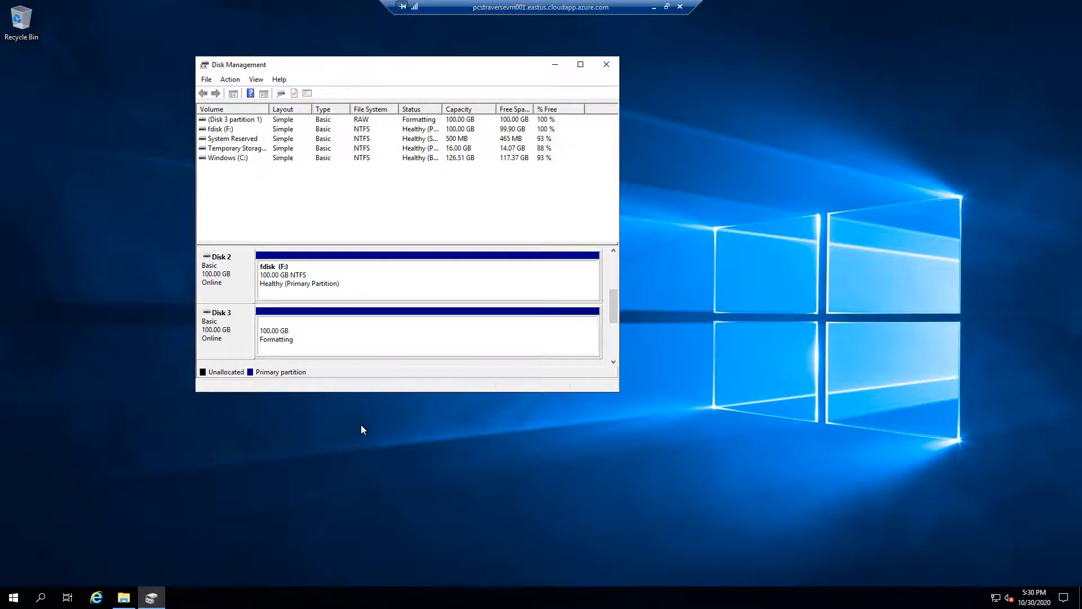
click(606, 64)
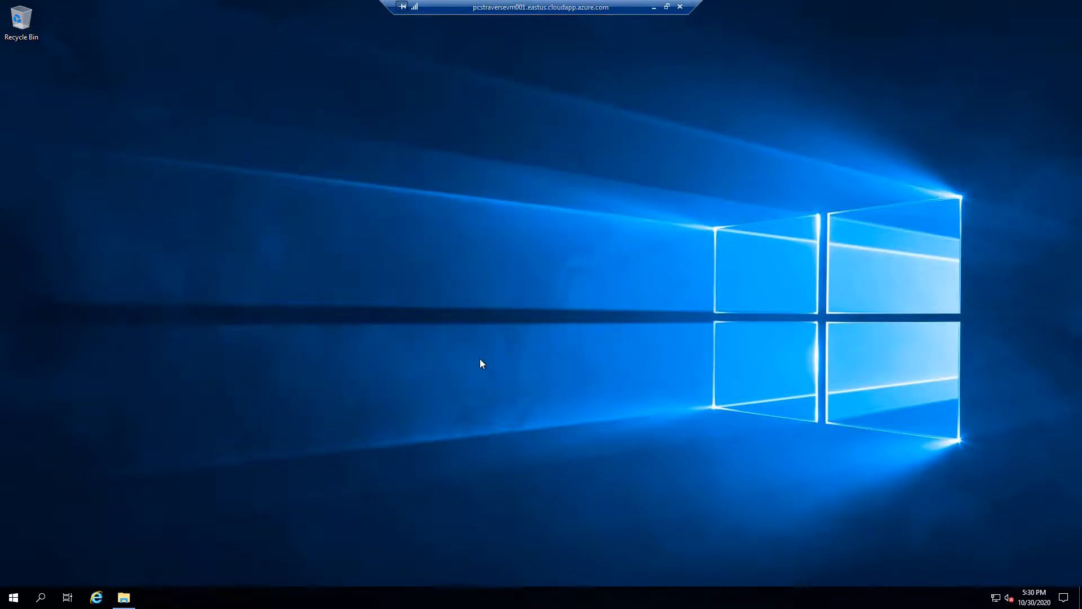
Step: Check the fdisk (F:) and gdisk (G:) drives under This PC in File Explorer, and close the window
click(124, 597)
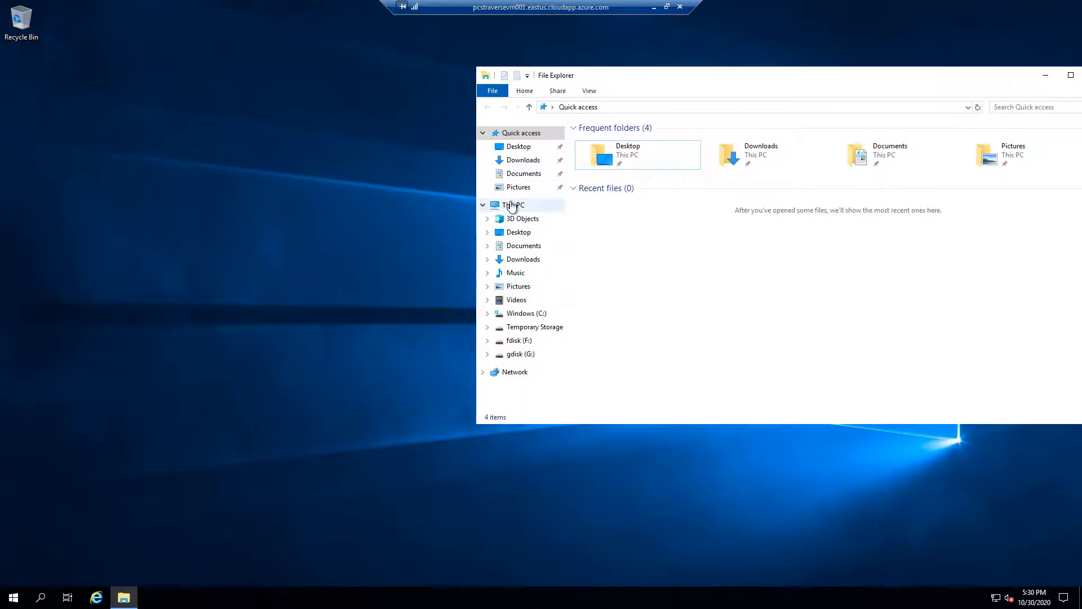
click(528, 207)
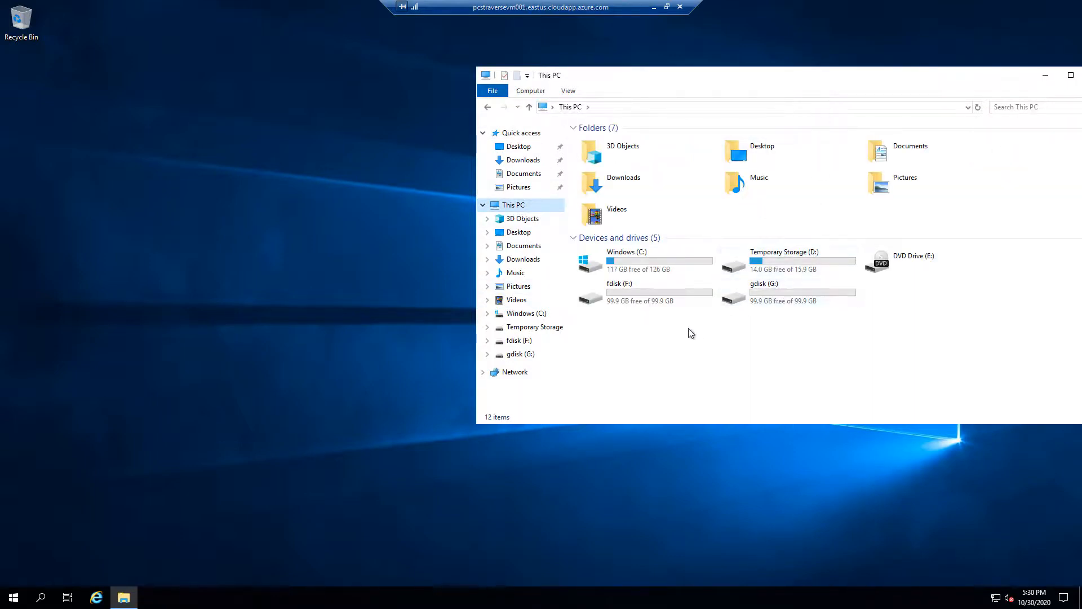
click(661, 297)
click(790, 293)
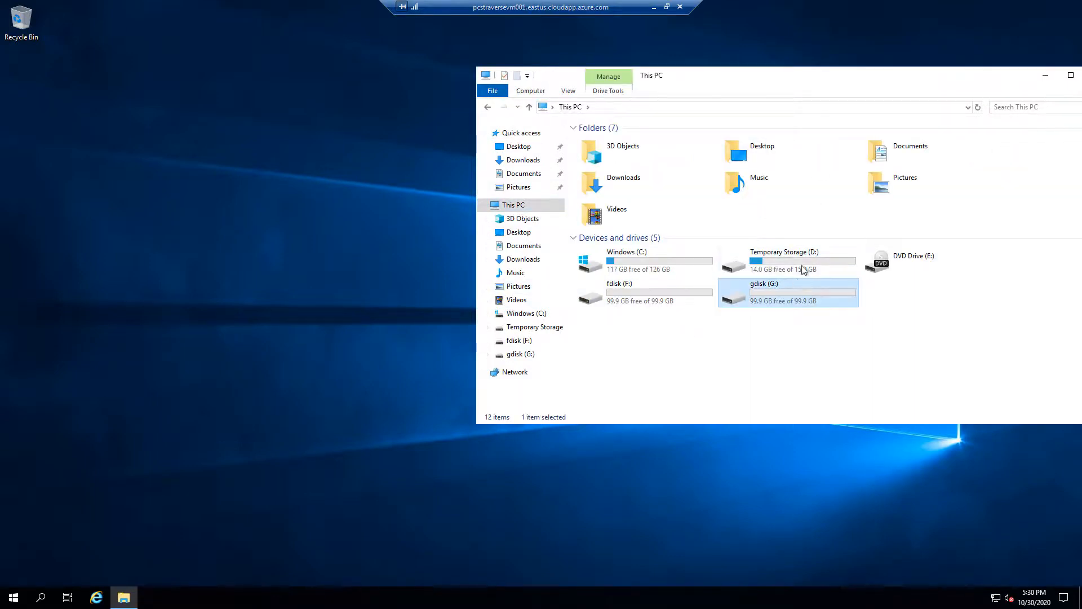
click(671, 256)
click(373, 310)
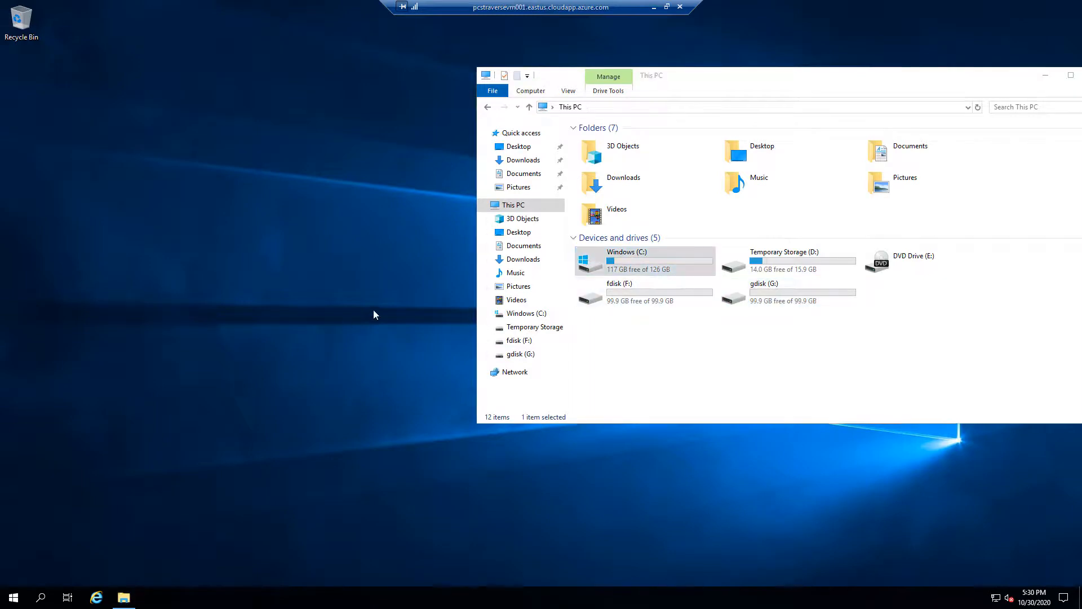
drag(876, 81, 579, 104)
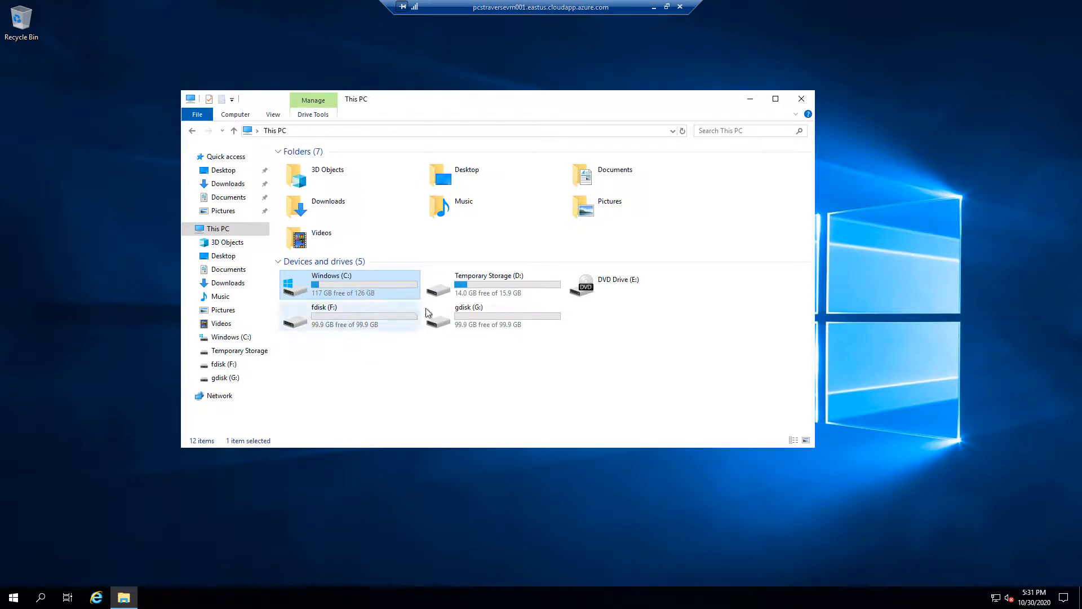
click(804, 99)
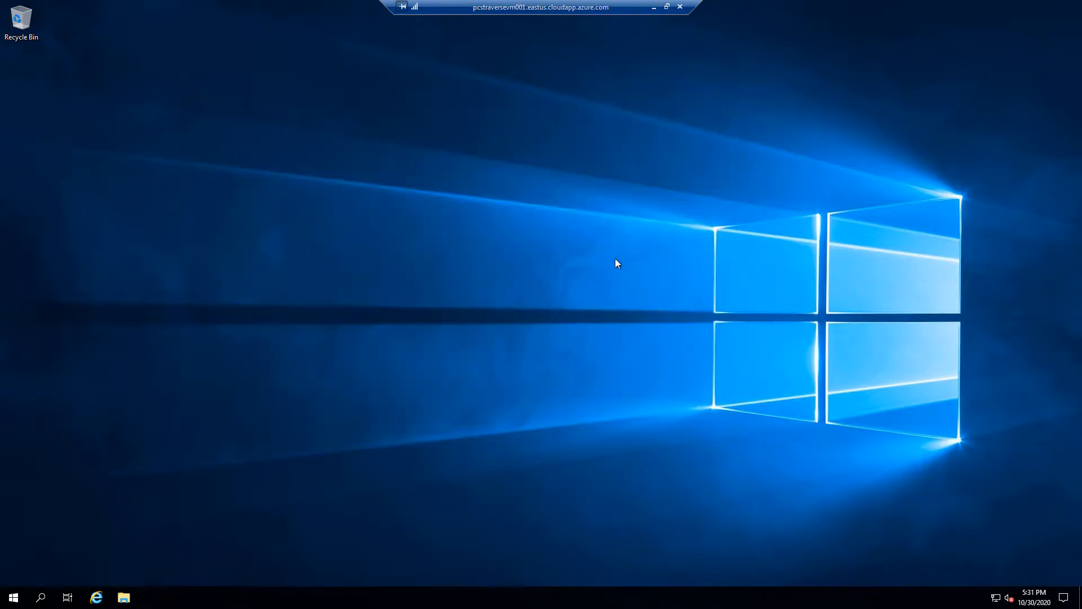